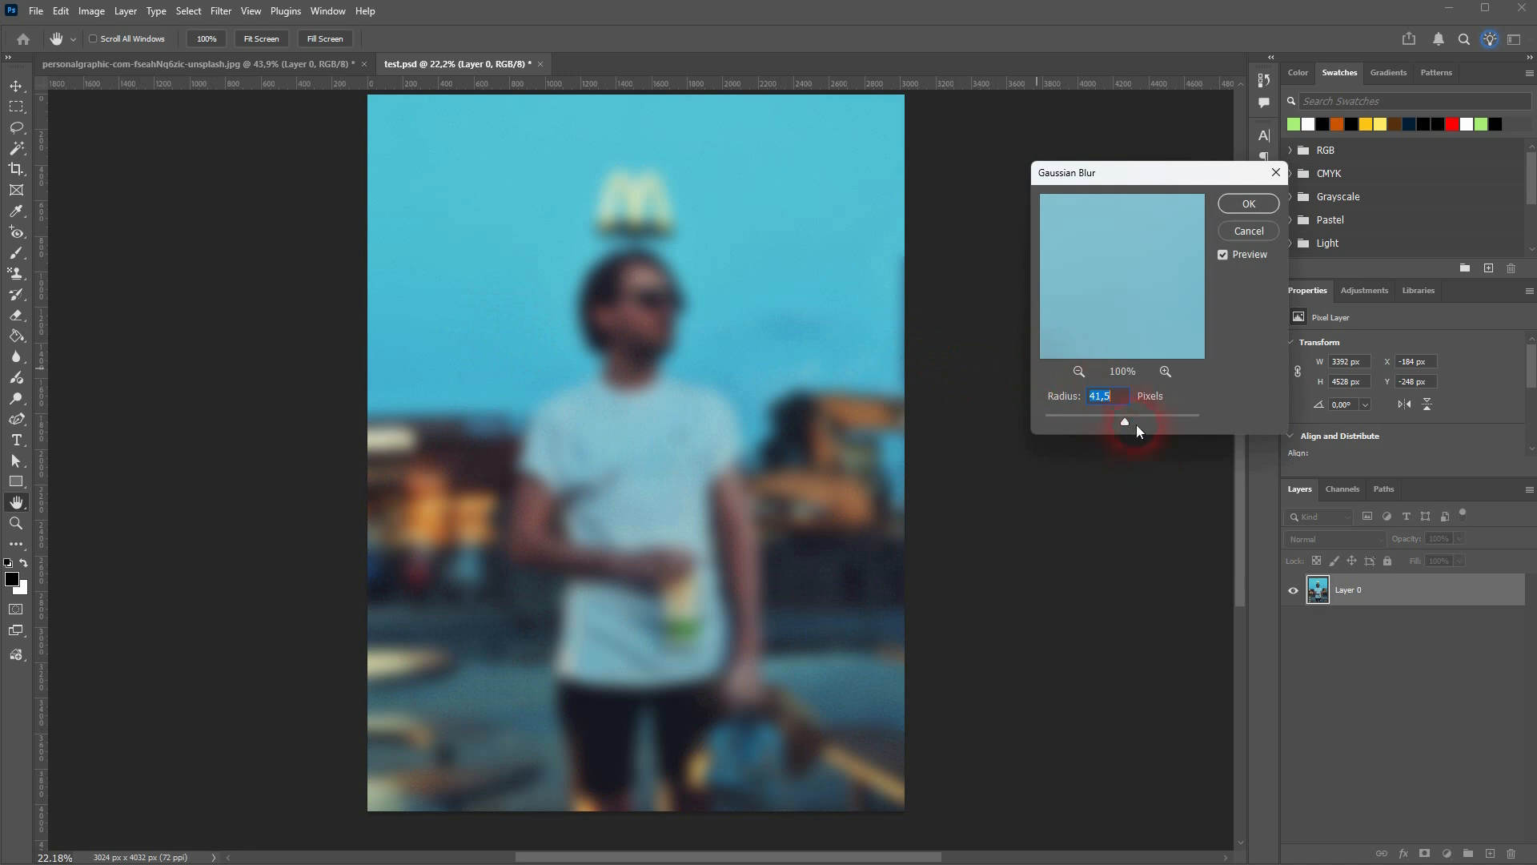
Apply a Gaussian Blur with a 41.5 px radius to Layer 0, try repeating the filter and undo the repeat
left_click_drag(1149, 420, 1126, 420)
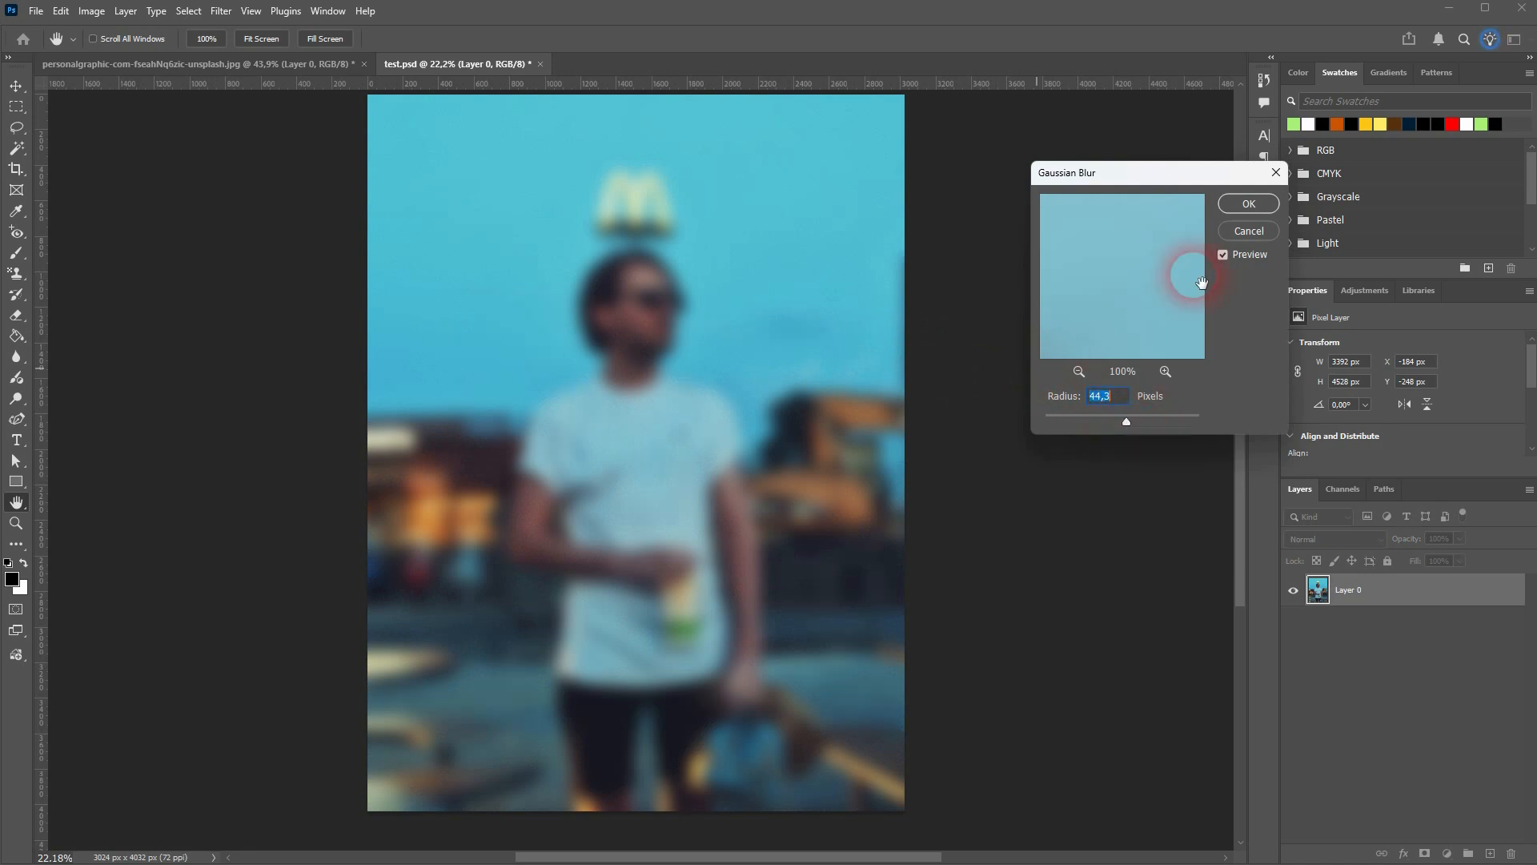
left_click(1247, 205)
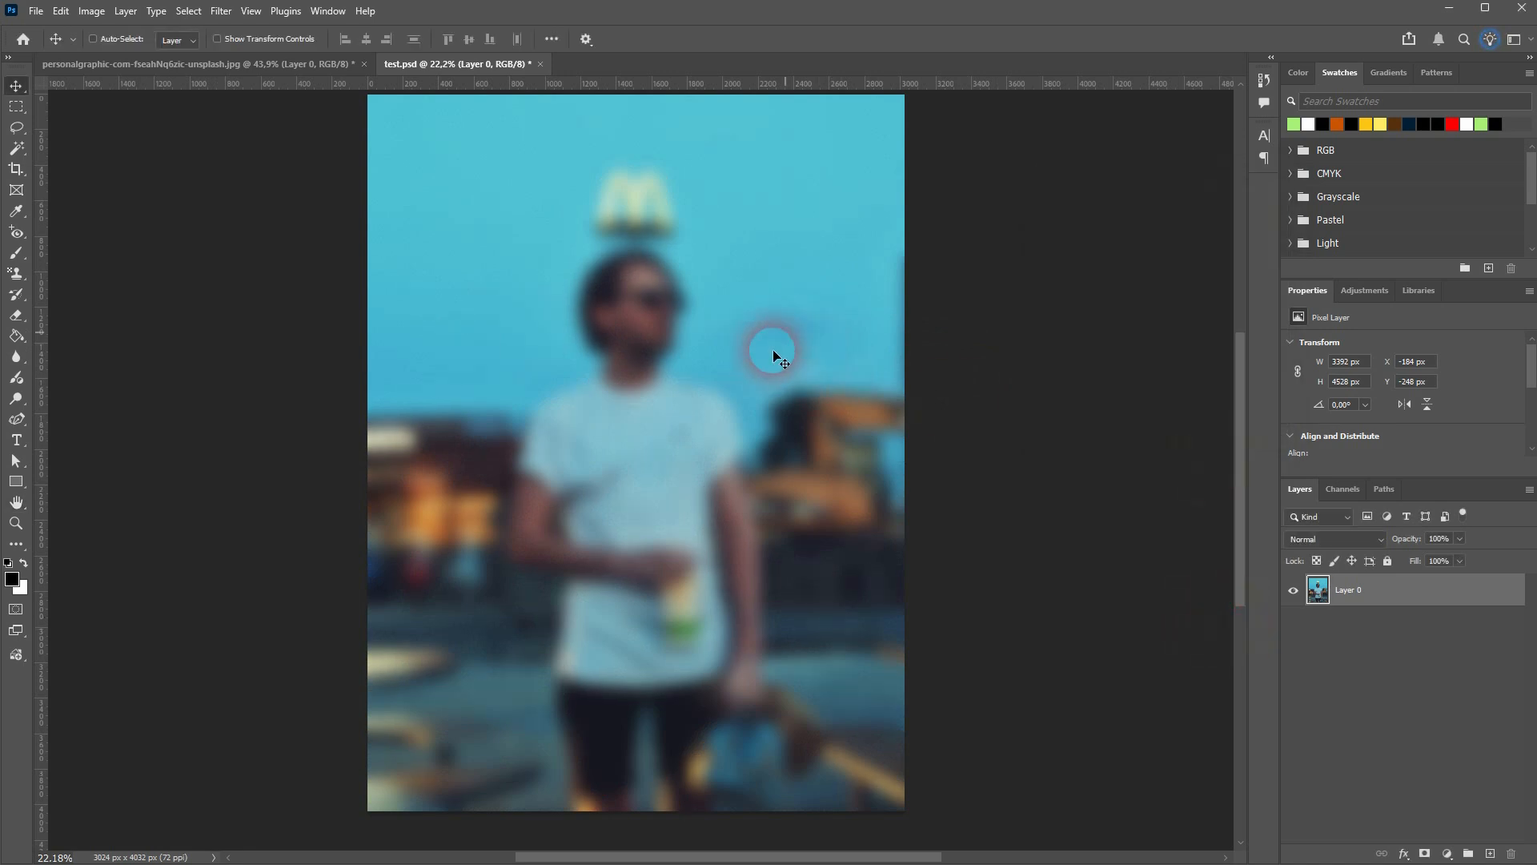
left_click(221, 10)
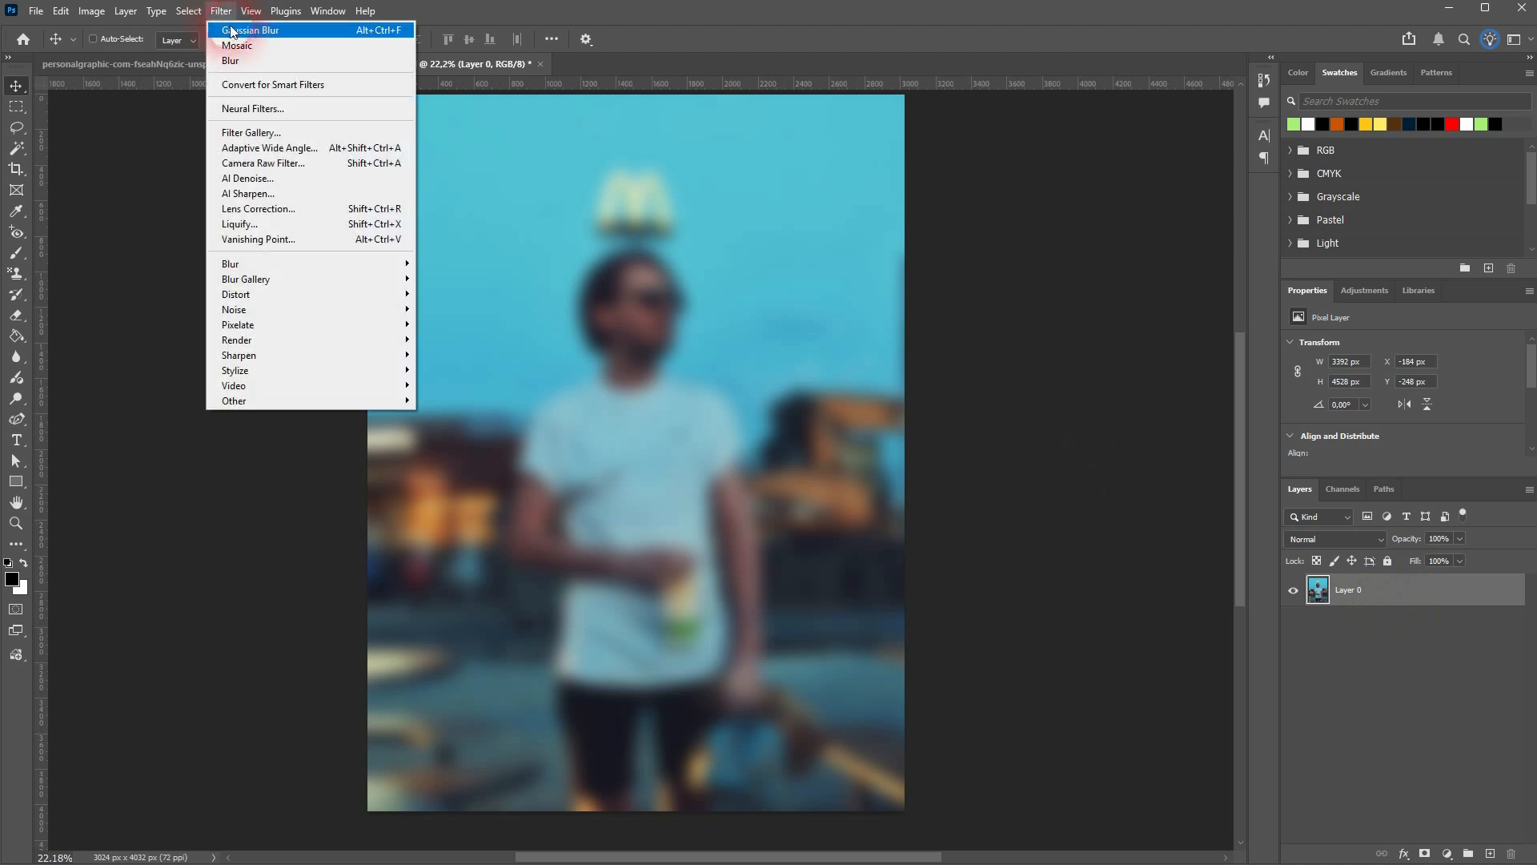
left_click(234, 28)
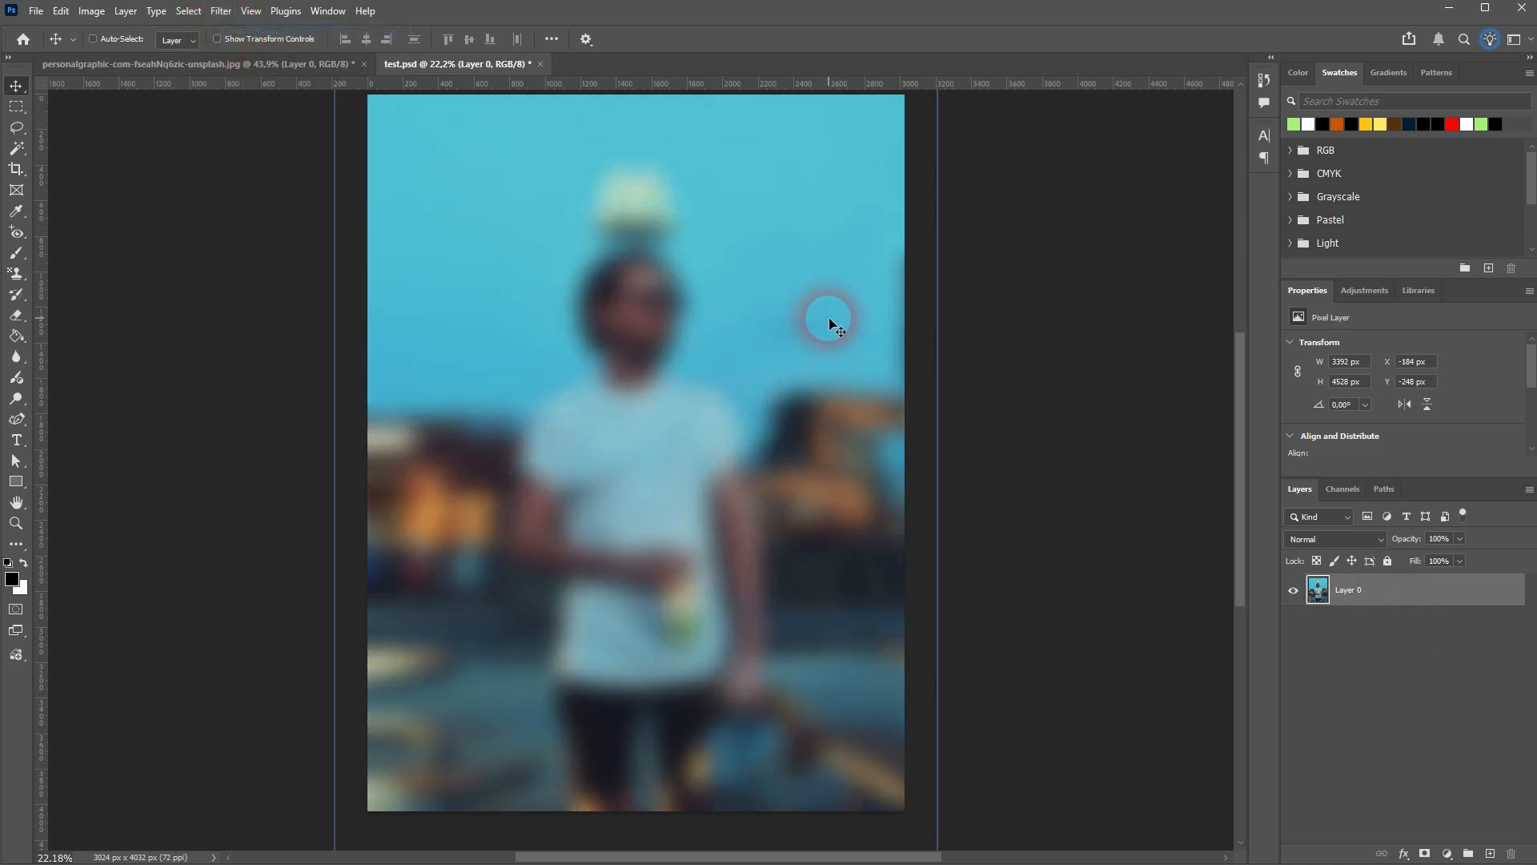
left_click(216, 44)
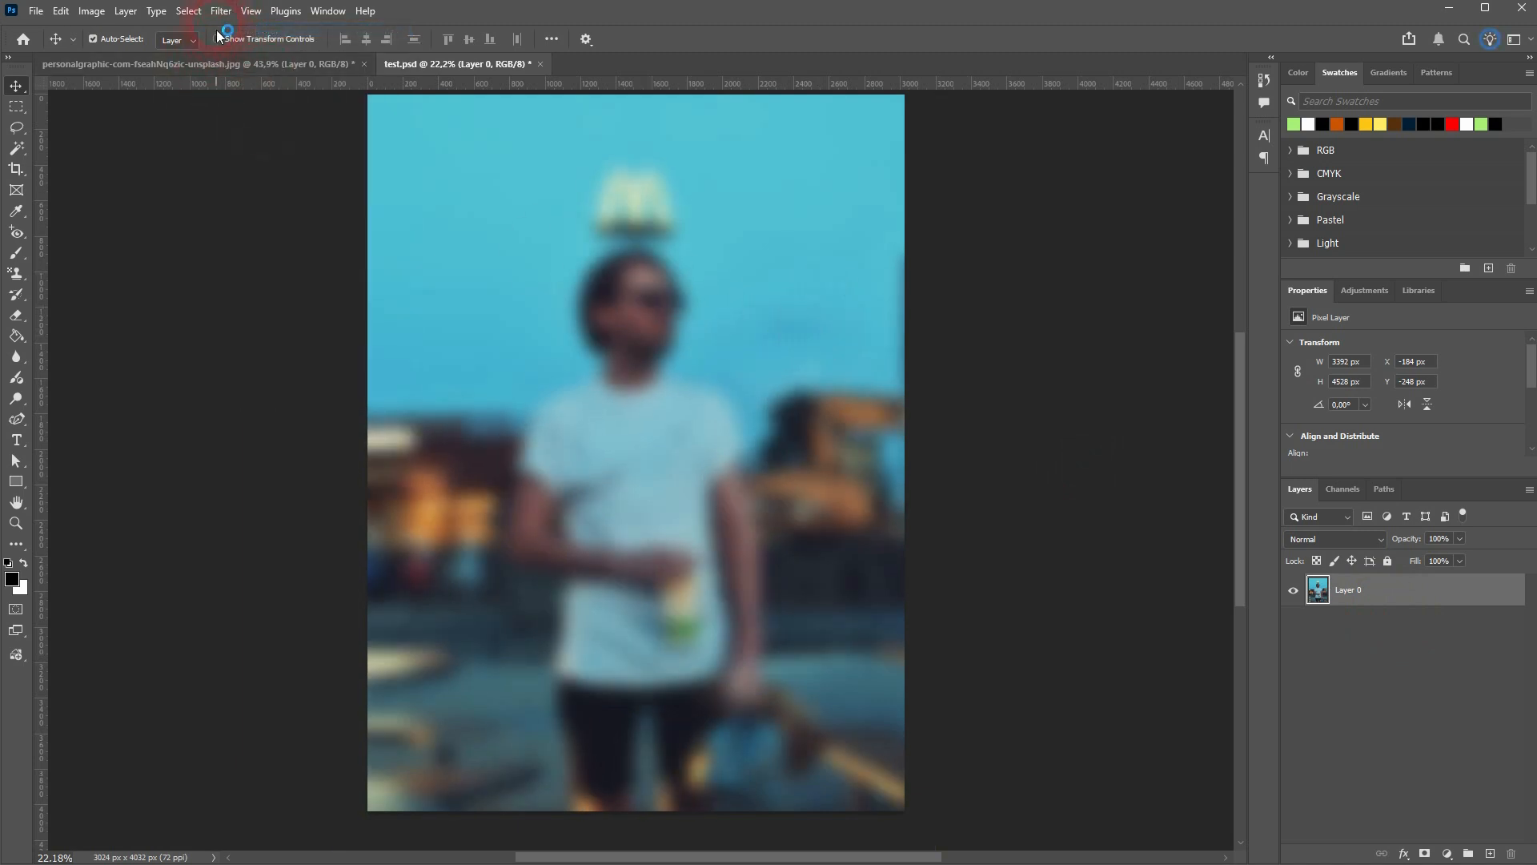
Try to reduce the blur on Layer 0 with a Gaussian Blur radius of 0.1 px, cancelling without applying it
left_click(221, 10)
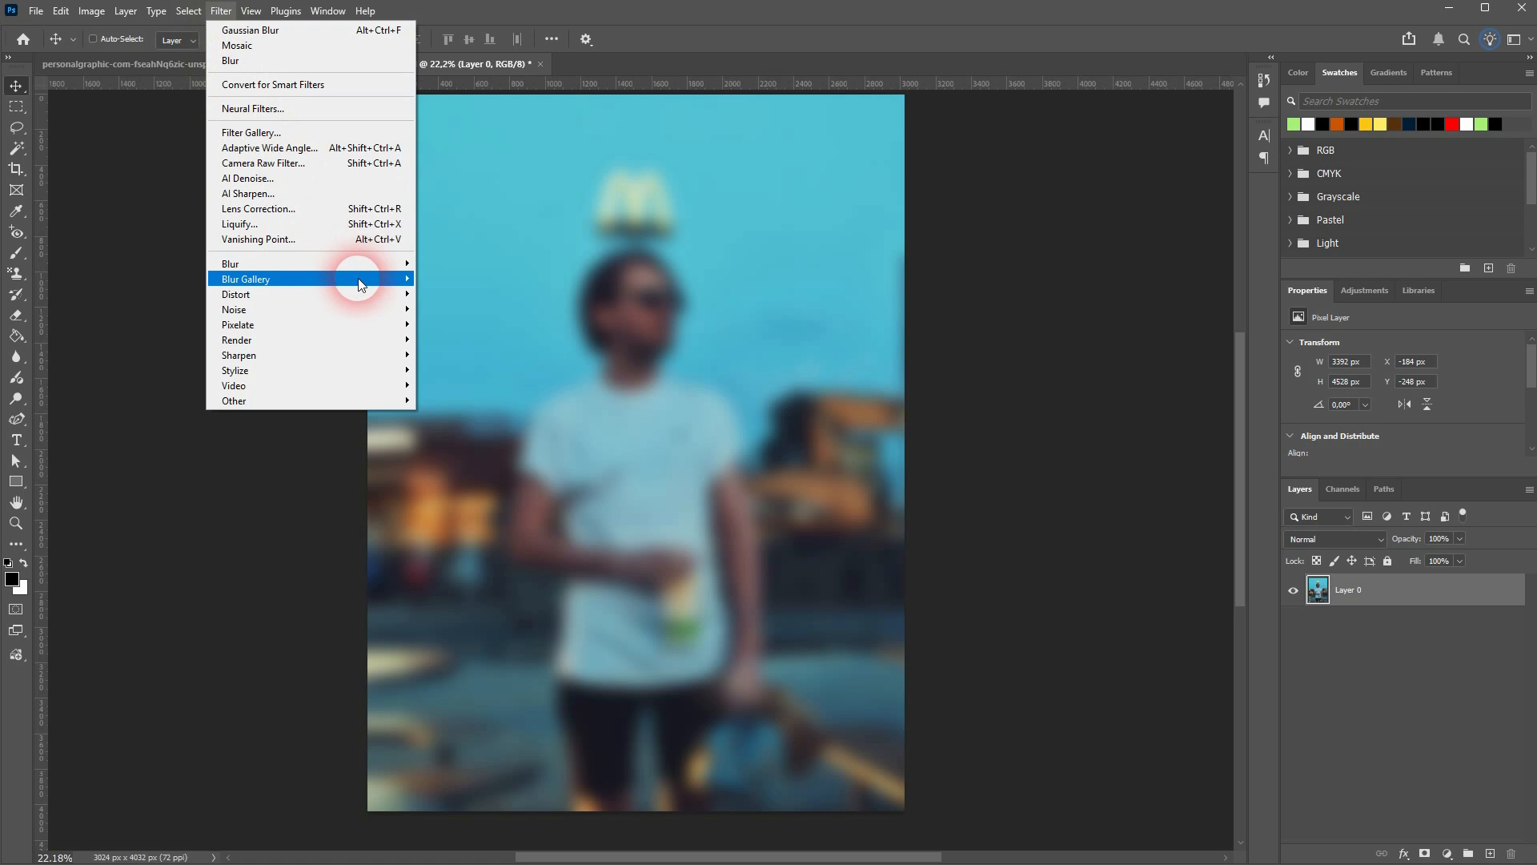
mouse_move(360, 283)
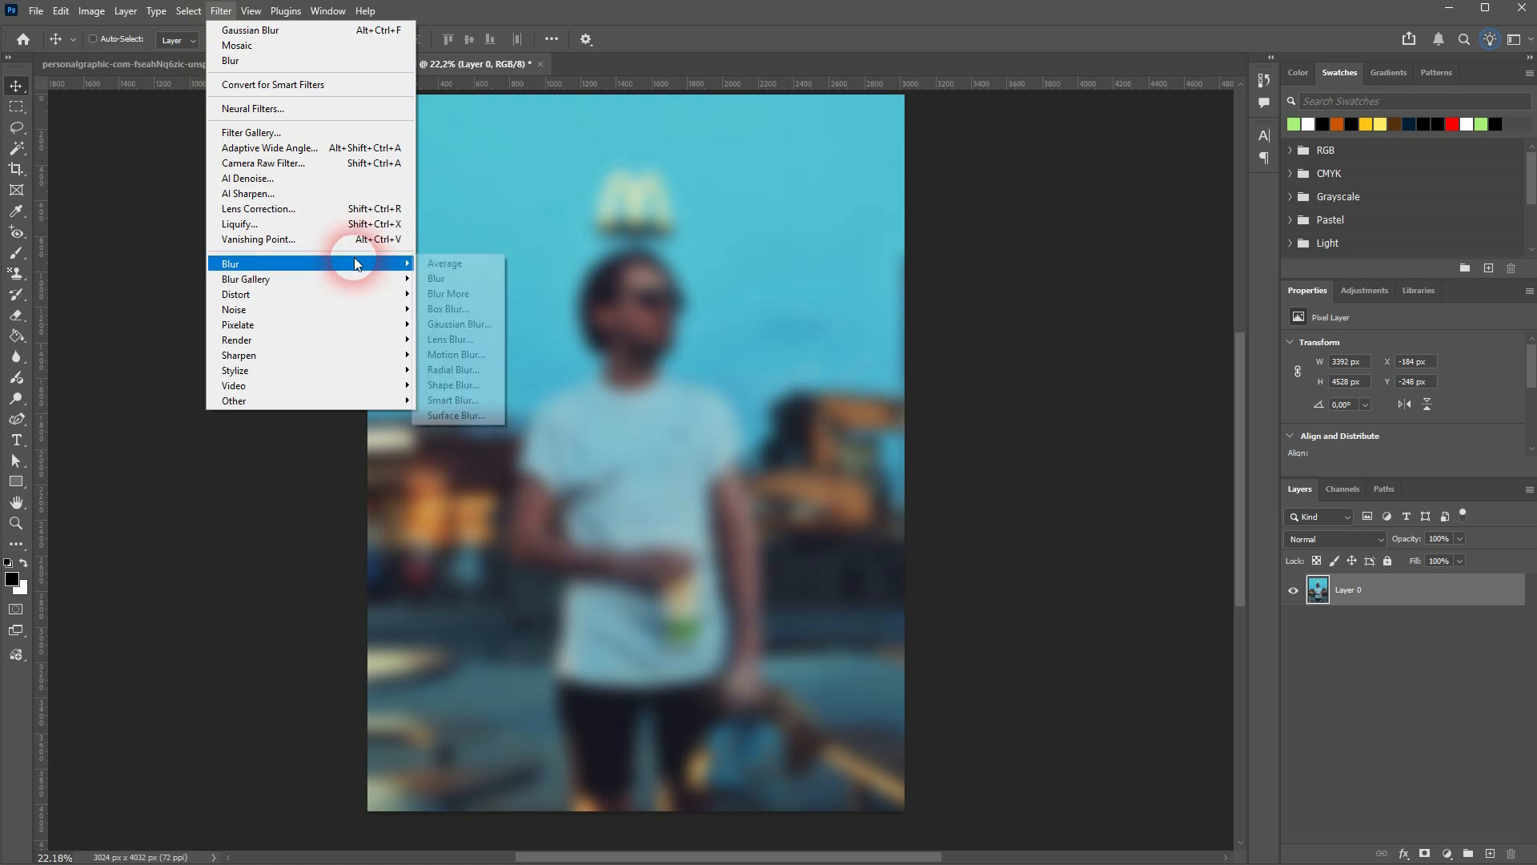
left_click(469, 325)
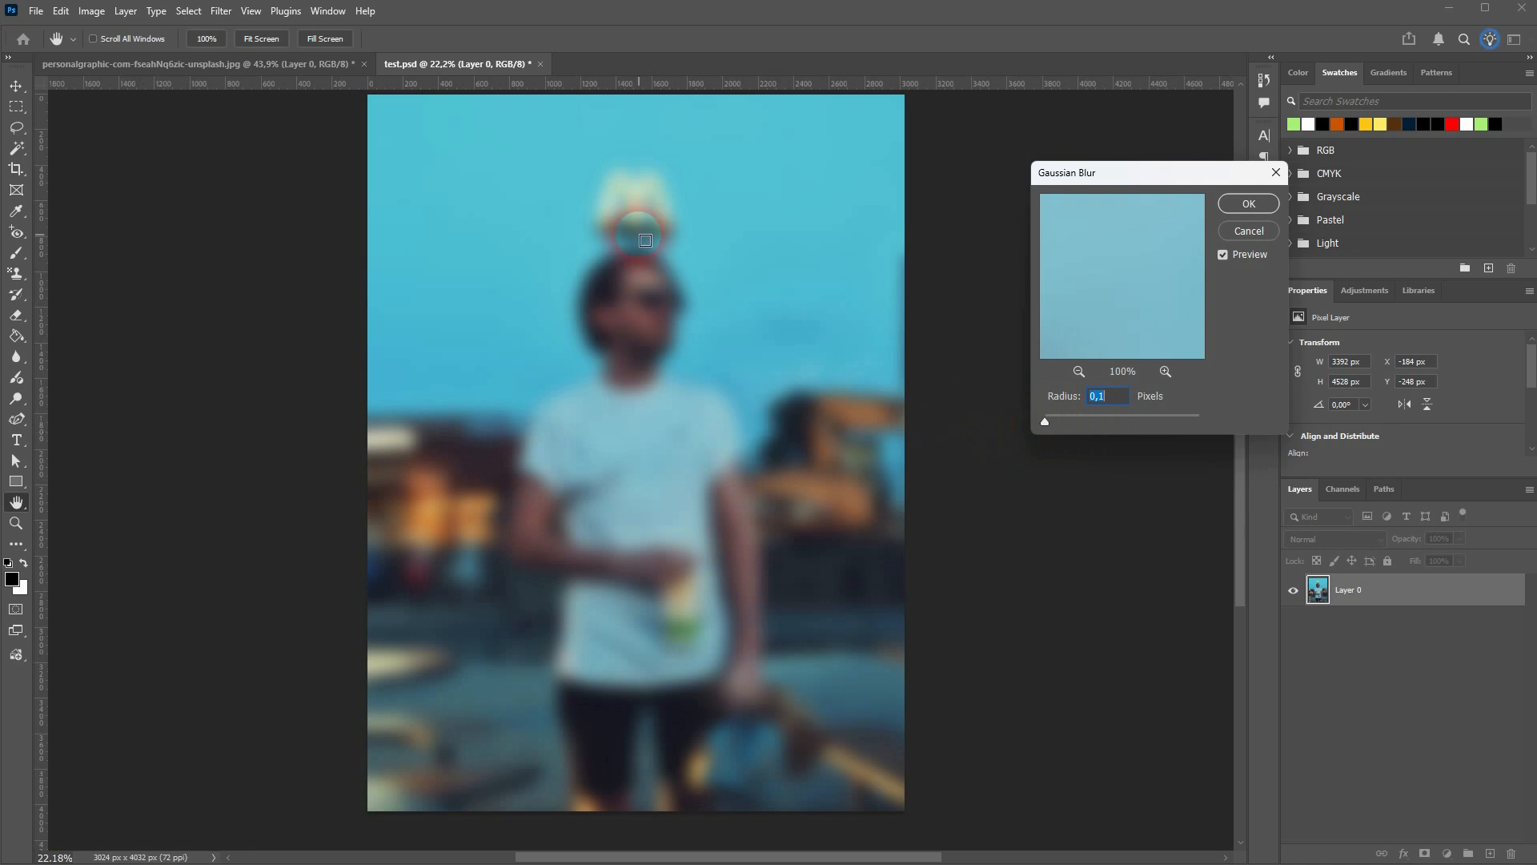
left_click(618, 313)
left_click(1243, 238)
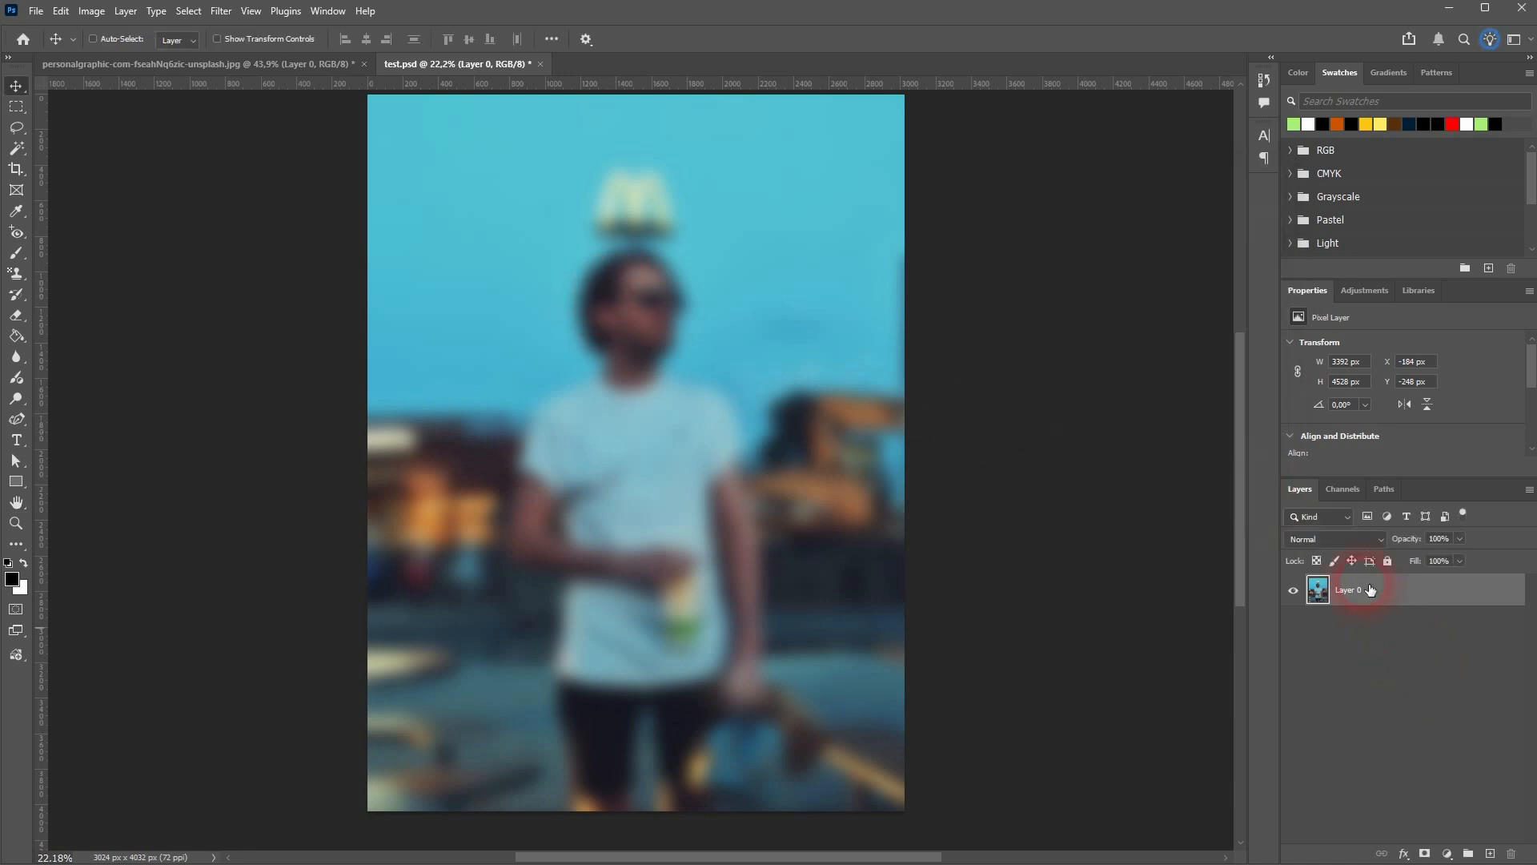
Undo the Gaussian Blur on Layer 0 and convert the layer to a smart object
left_click(61, 10)
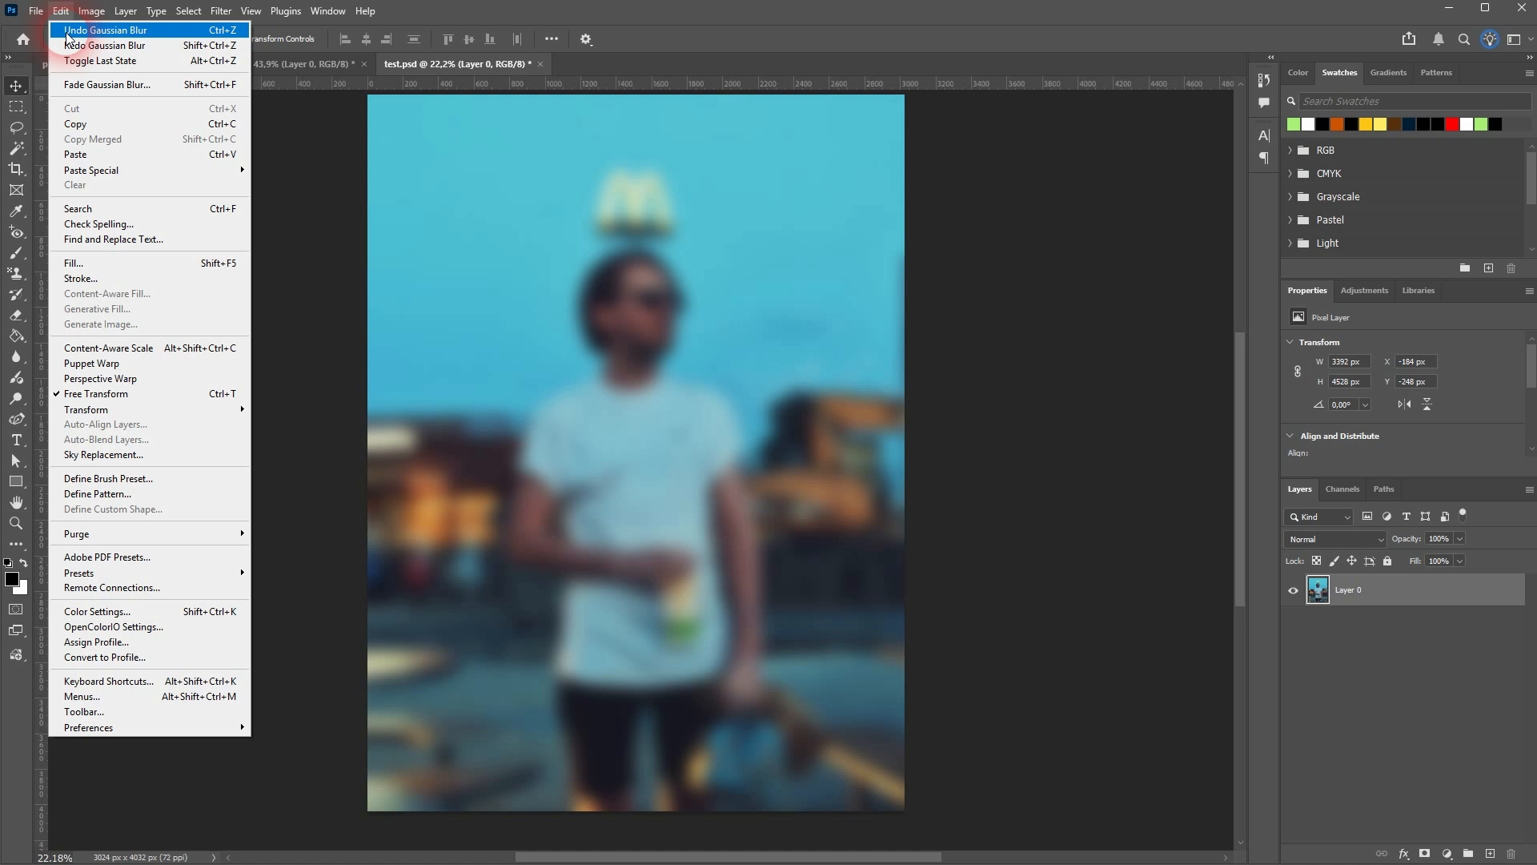
left_click(104, 31)
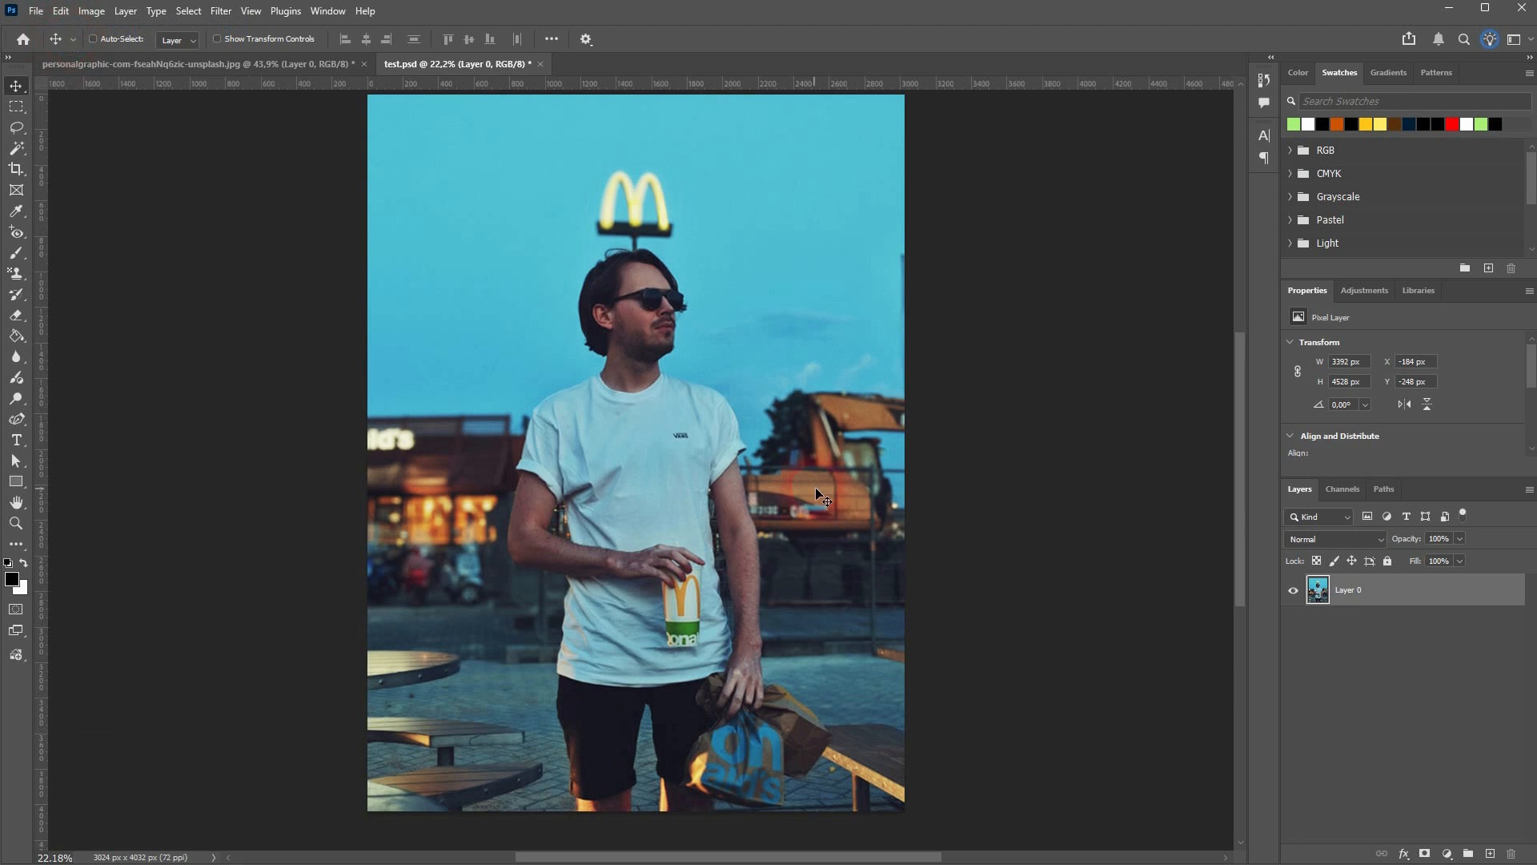
right_click(1416, 591)
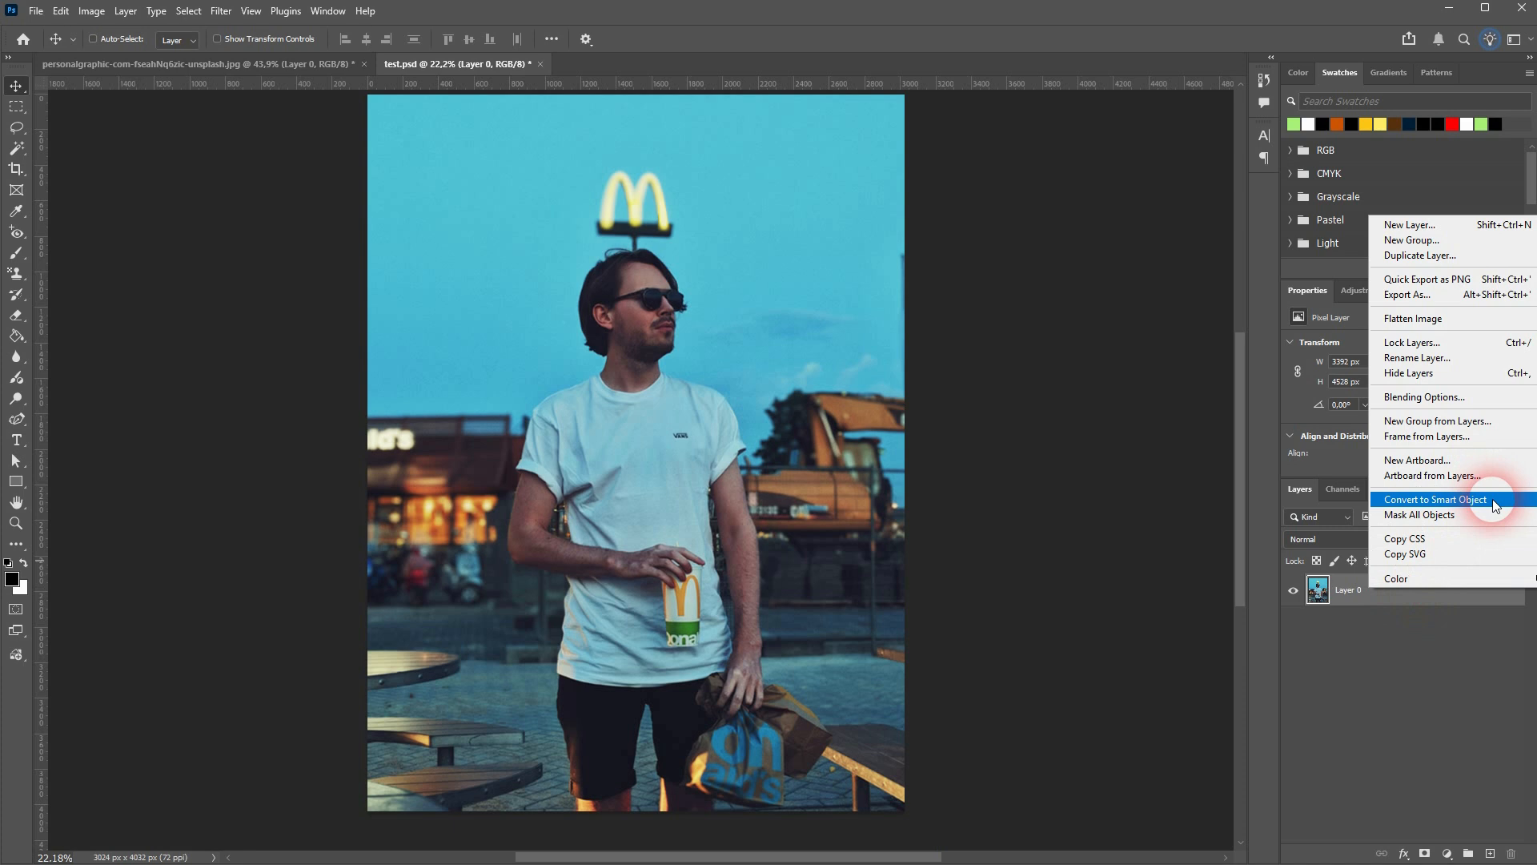
left_click(1435, 500)
Apply a Gaussian Blur to the Layer 0 smart object as a smart filter
left_click(221, 11)
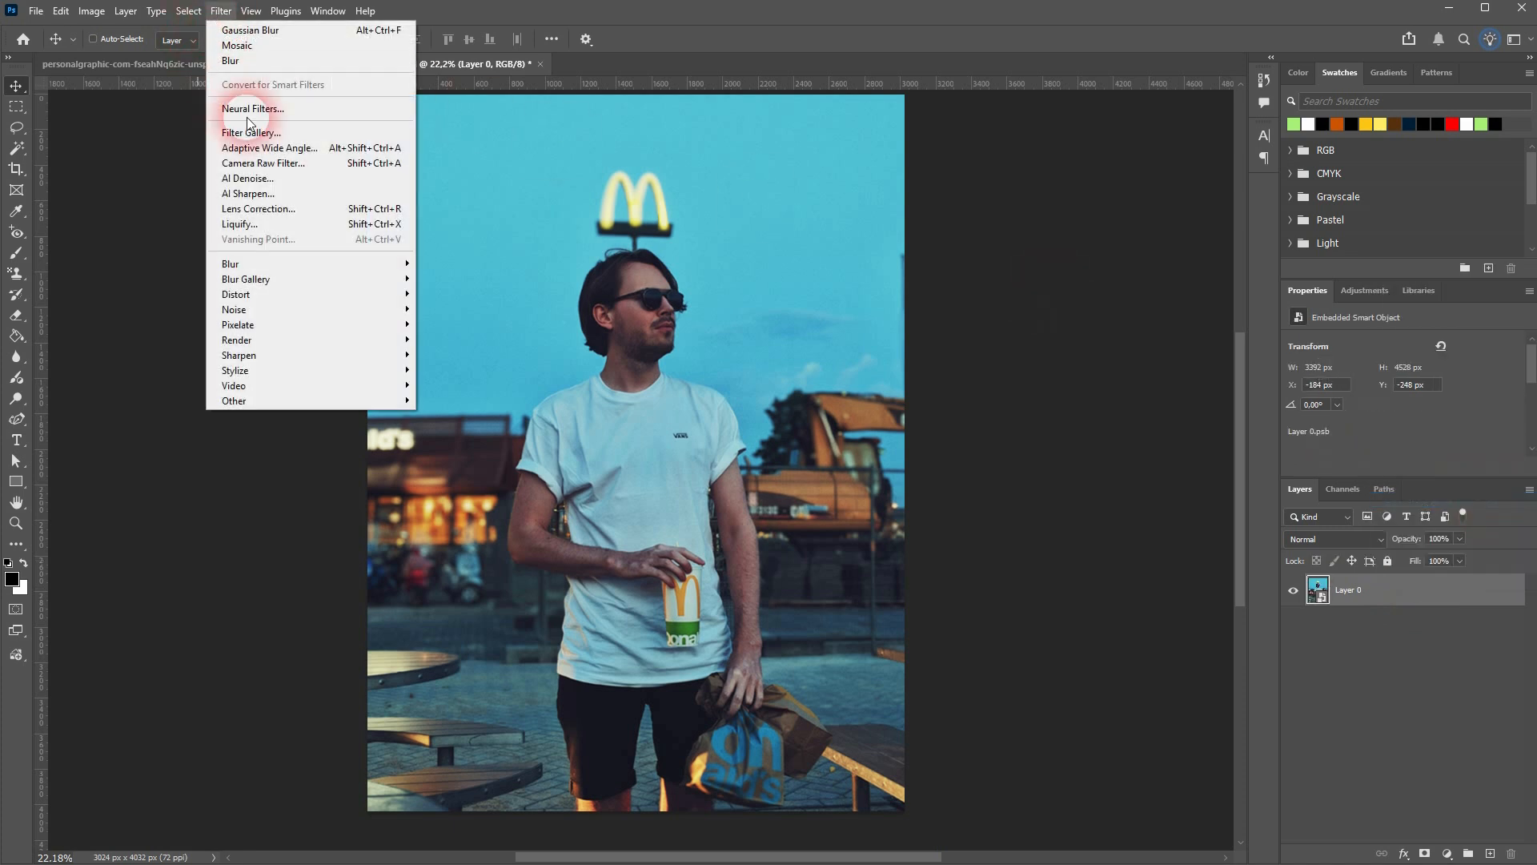
mouse_move(331, 264)
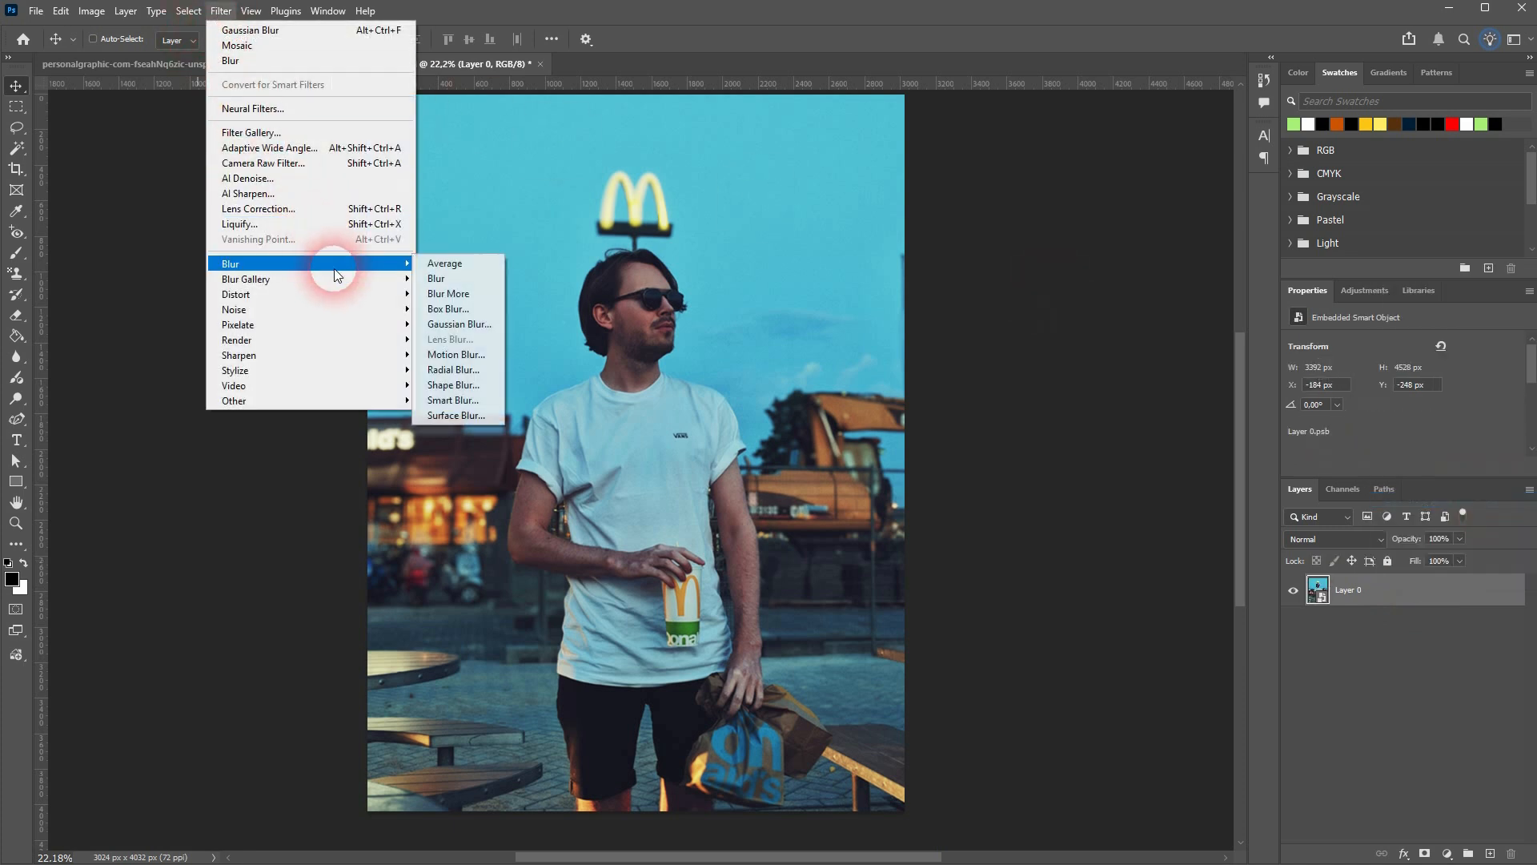
left_click(472, 323)
left_click(1249, 202)
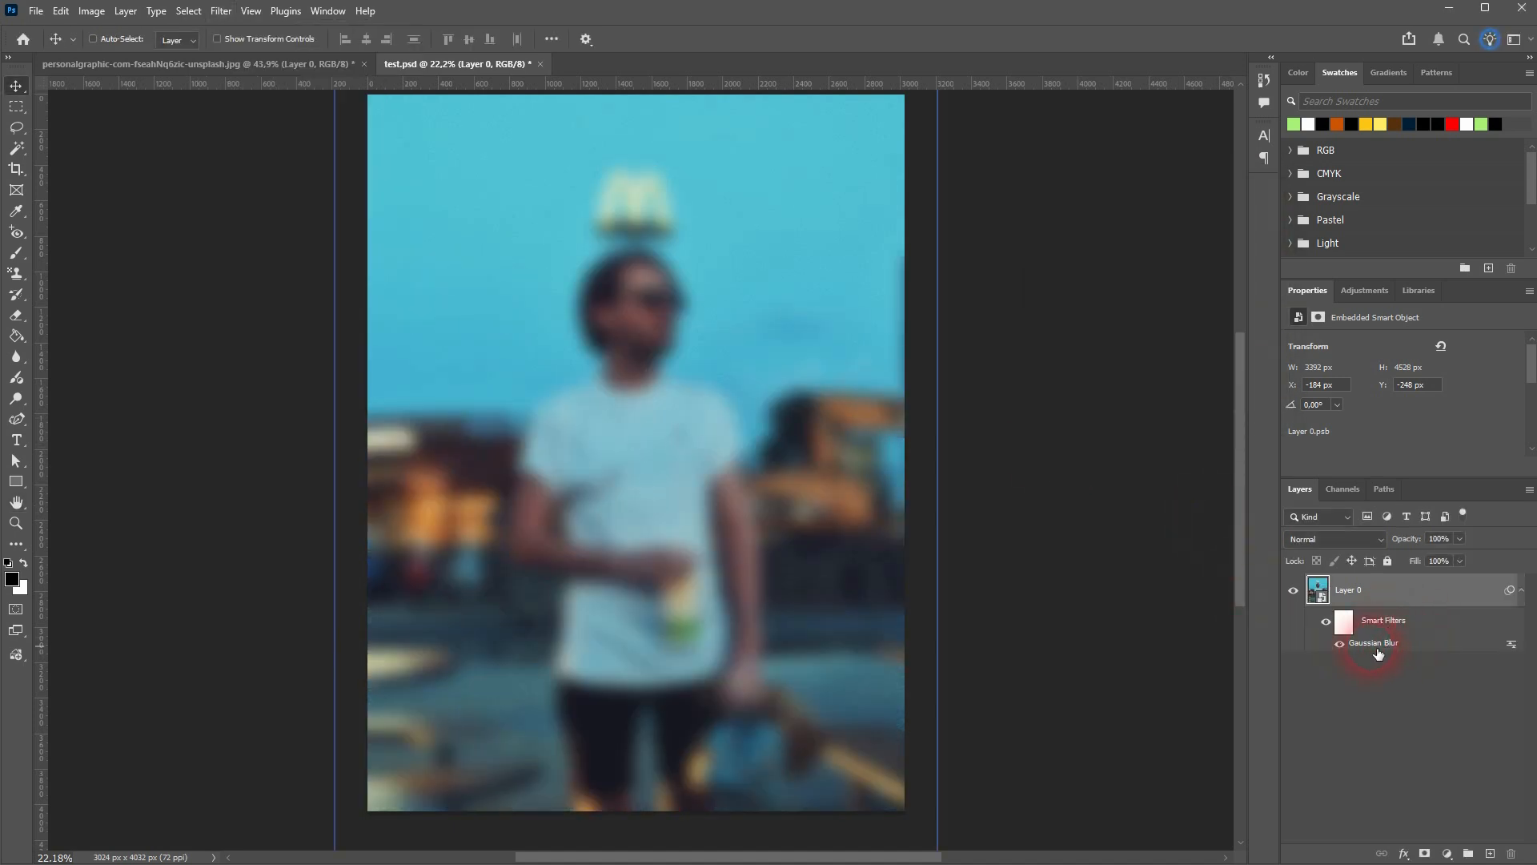
Edit the Gaussian Blur smart filter on Layer 0 and set its radius to 0.1 px
double_click(1376, 649)
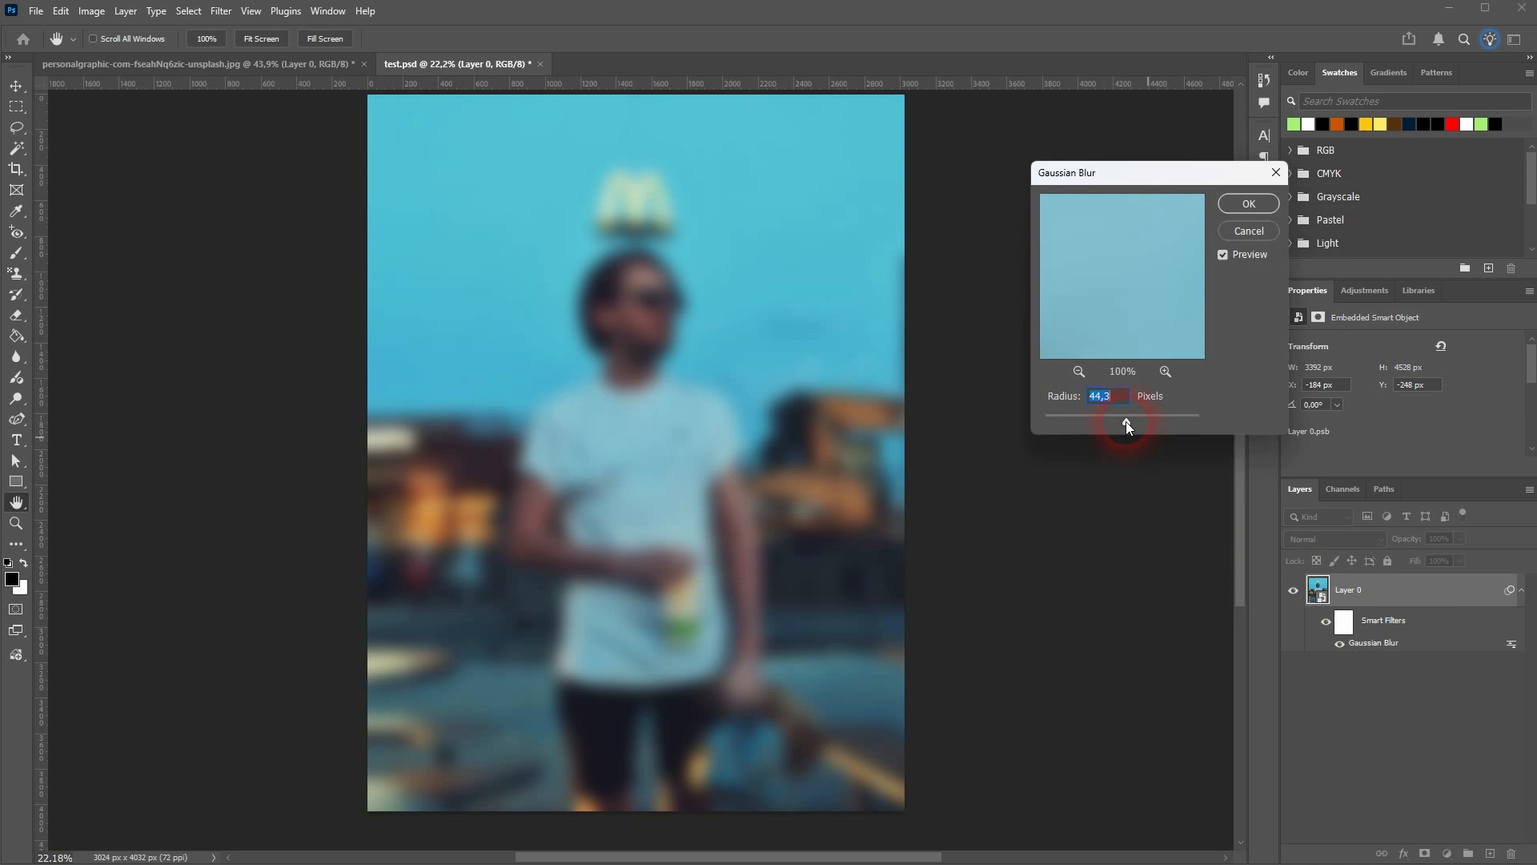
left_click_drag(1126, 421, 956, 440)
left_click(1285, 206)
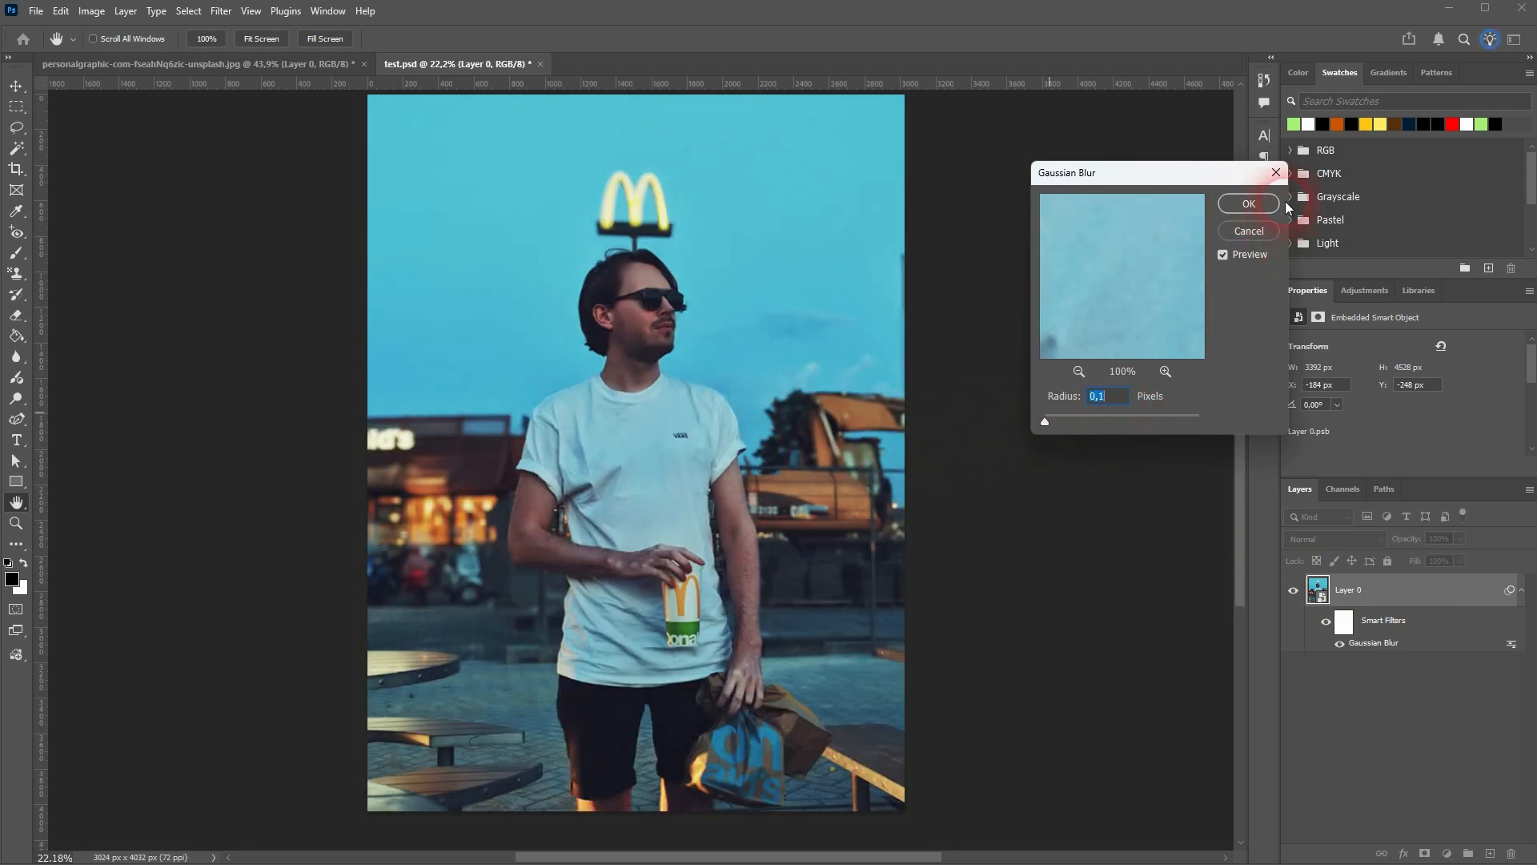
left_click_drag(1127, 426, 974, 424)
left_click(1253, 201)
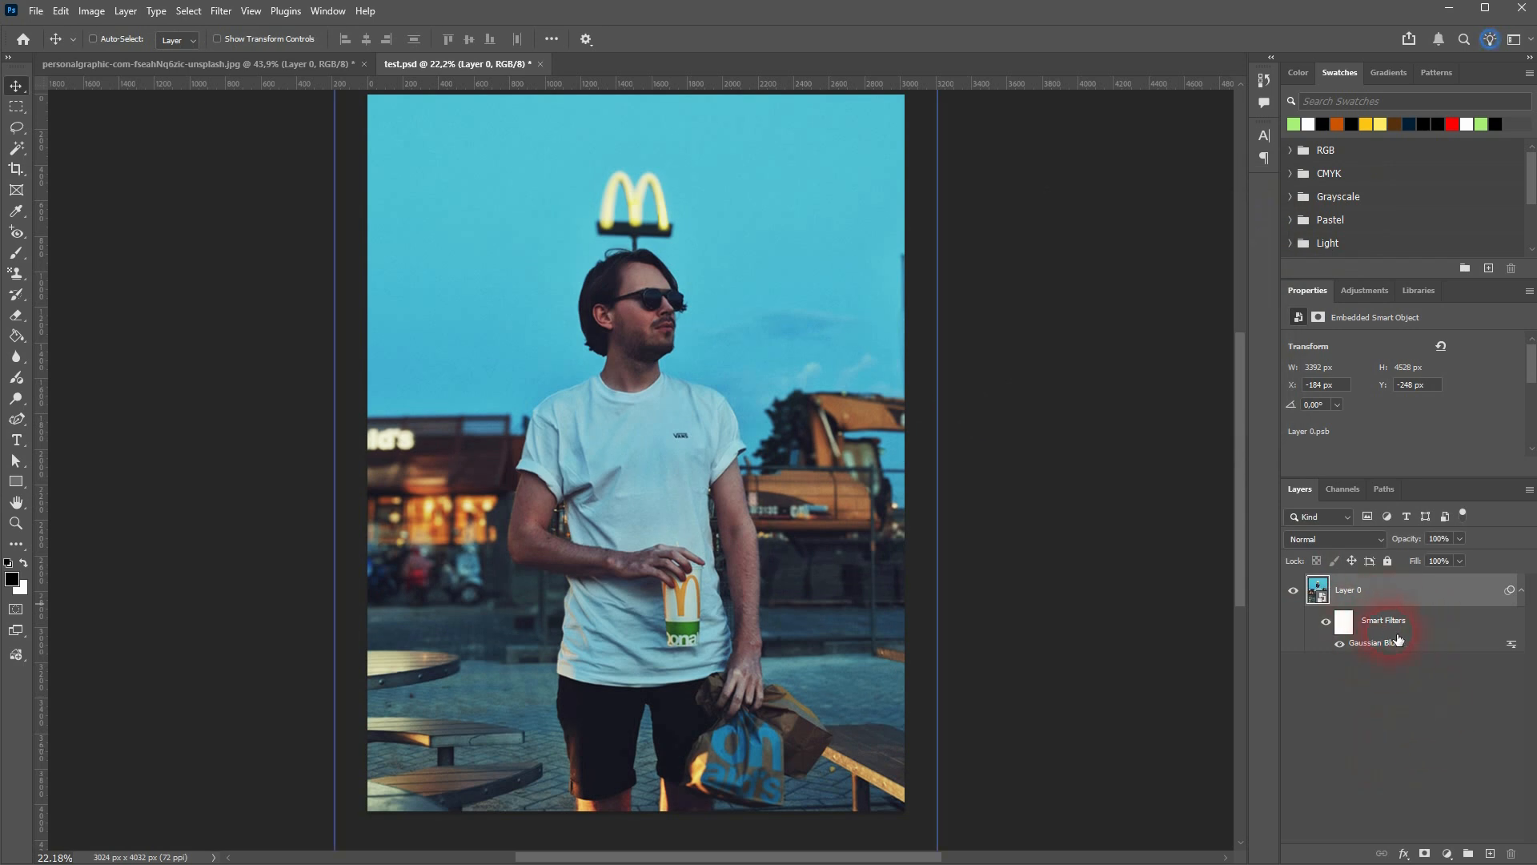
Undo the blur edit, the Gaussian Blur smart filter and the smart object conversion of Layer 0
key("ctrl+z")
key("ctrl+z")
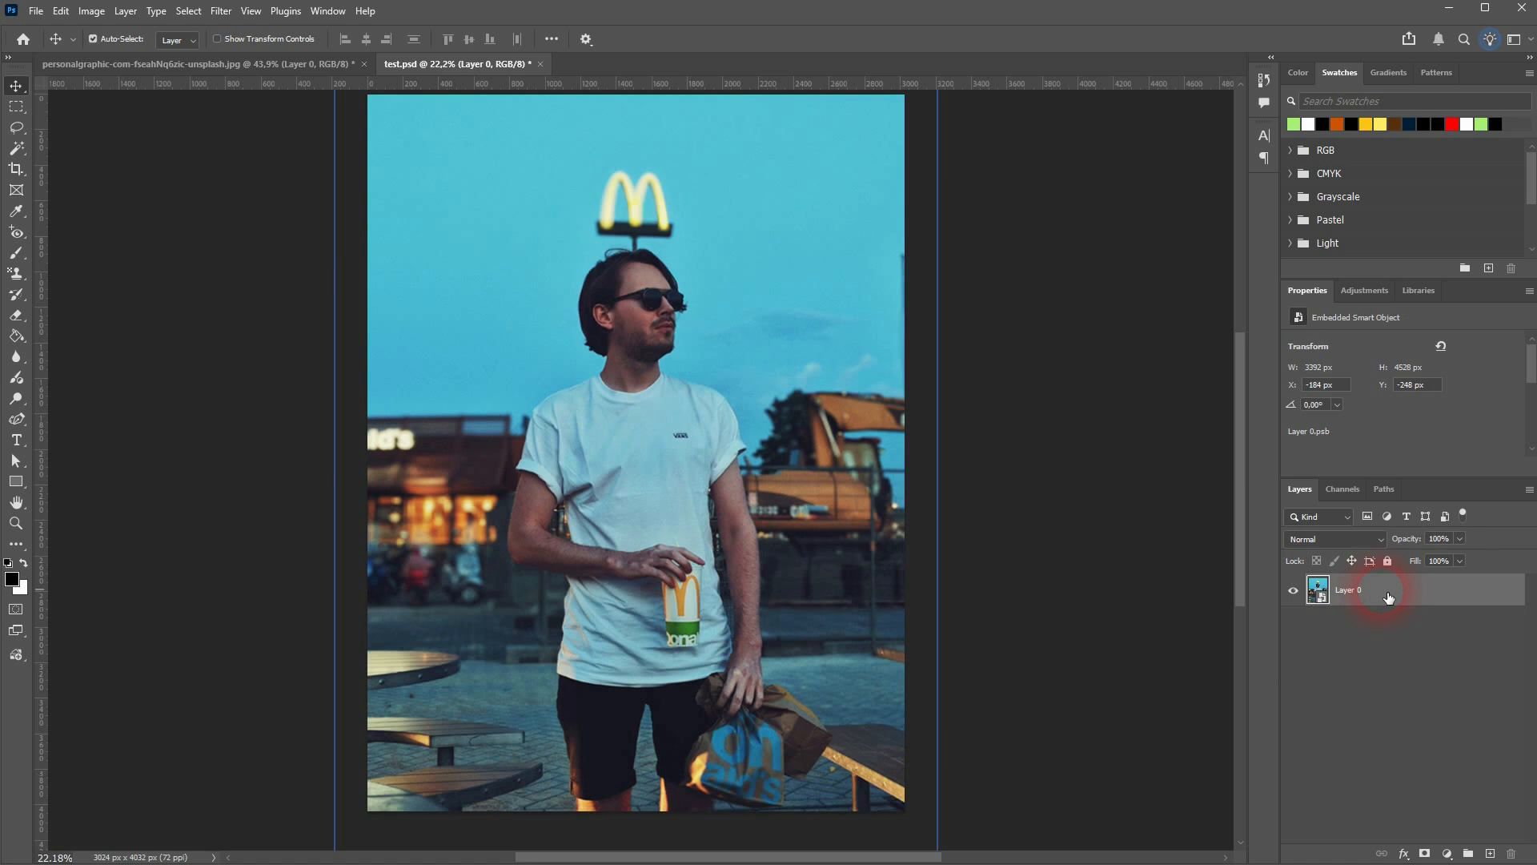
key("ctrl+z")
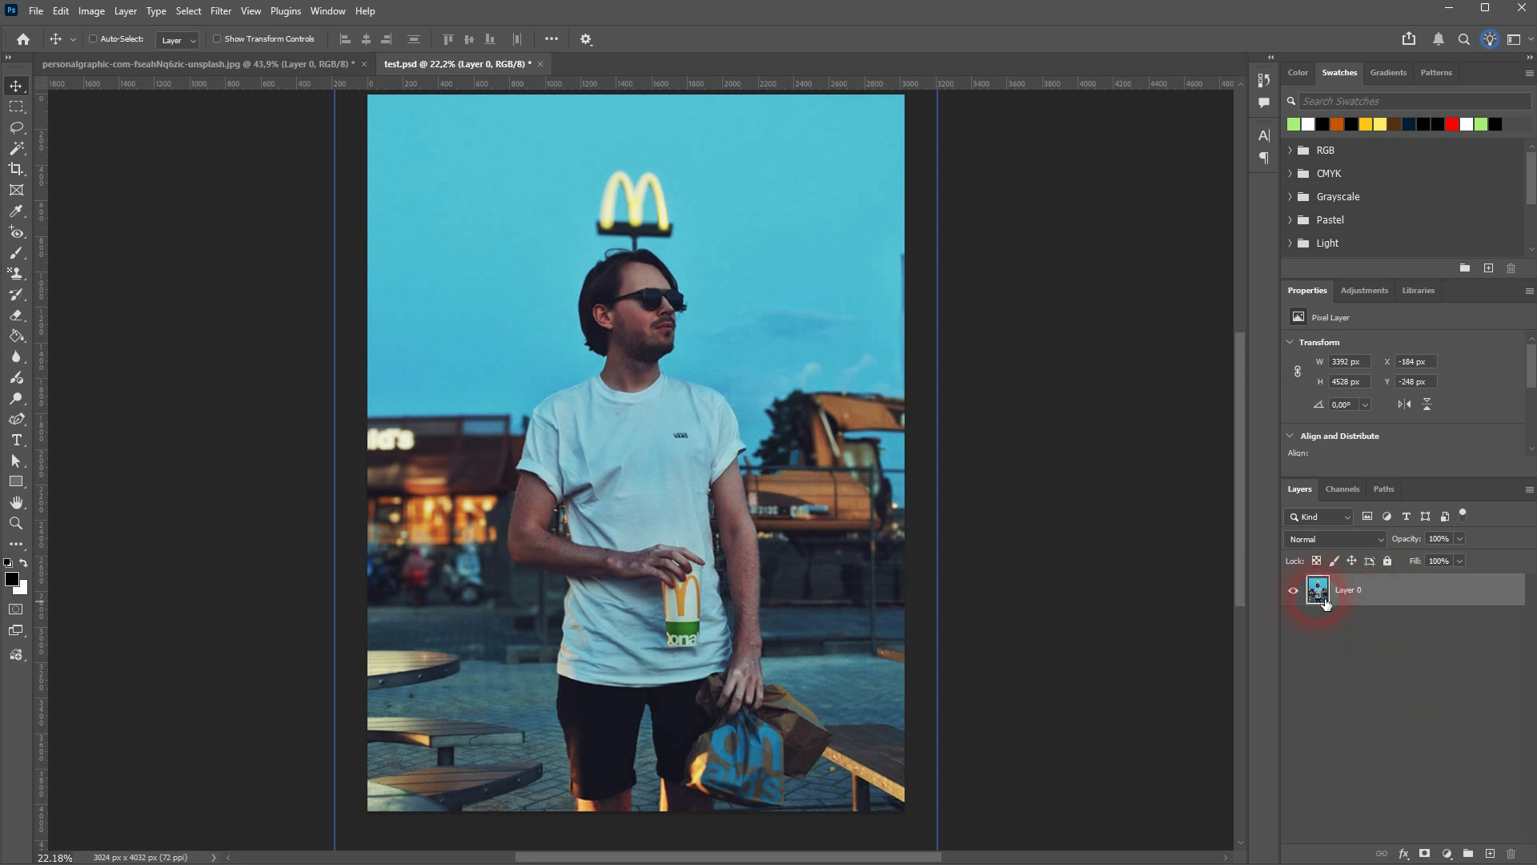
Copy Layer 0 with the man's photo from test.psd into the bus stop billboard document
left_click(234, 64)
scroll(640, 486, "down", 3)
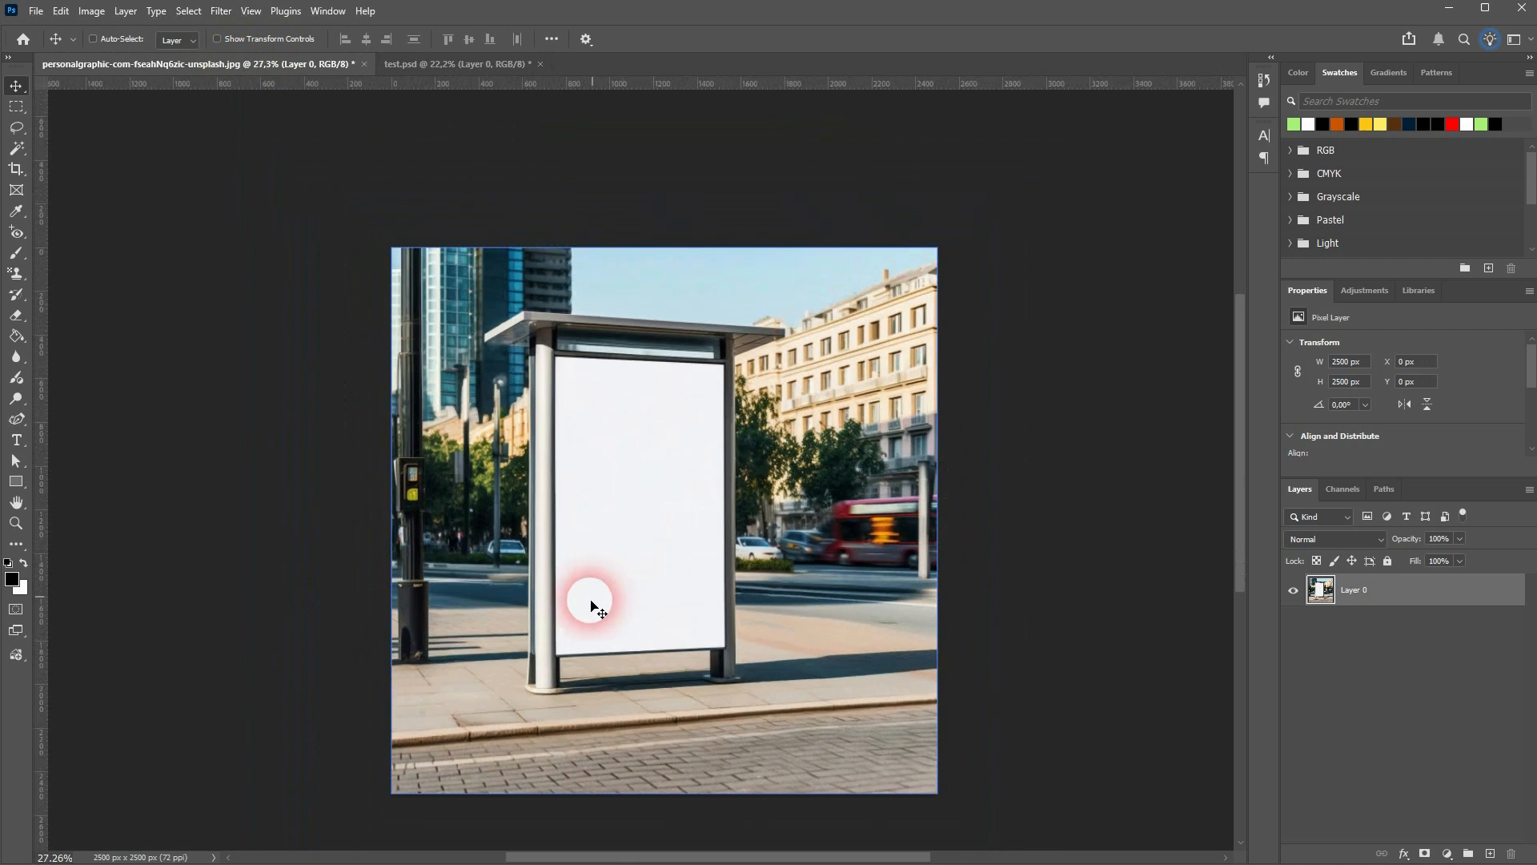
scroll(580, 597, "up", 1)
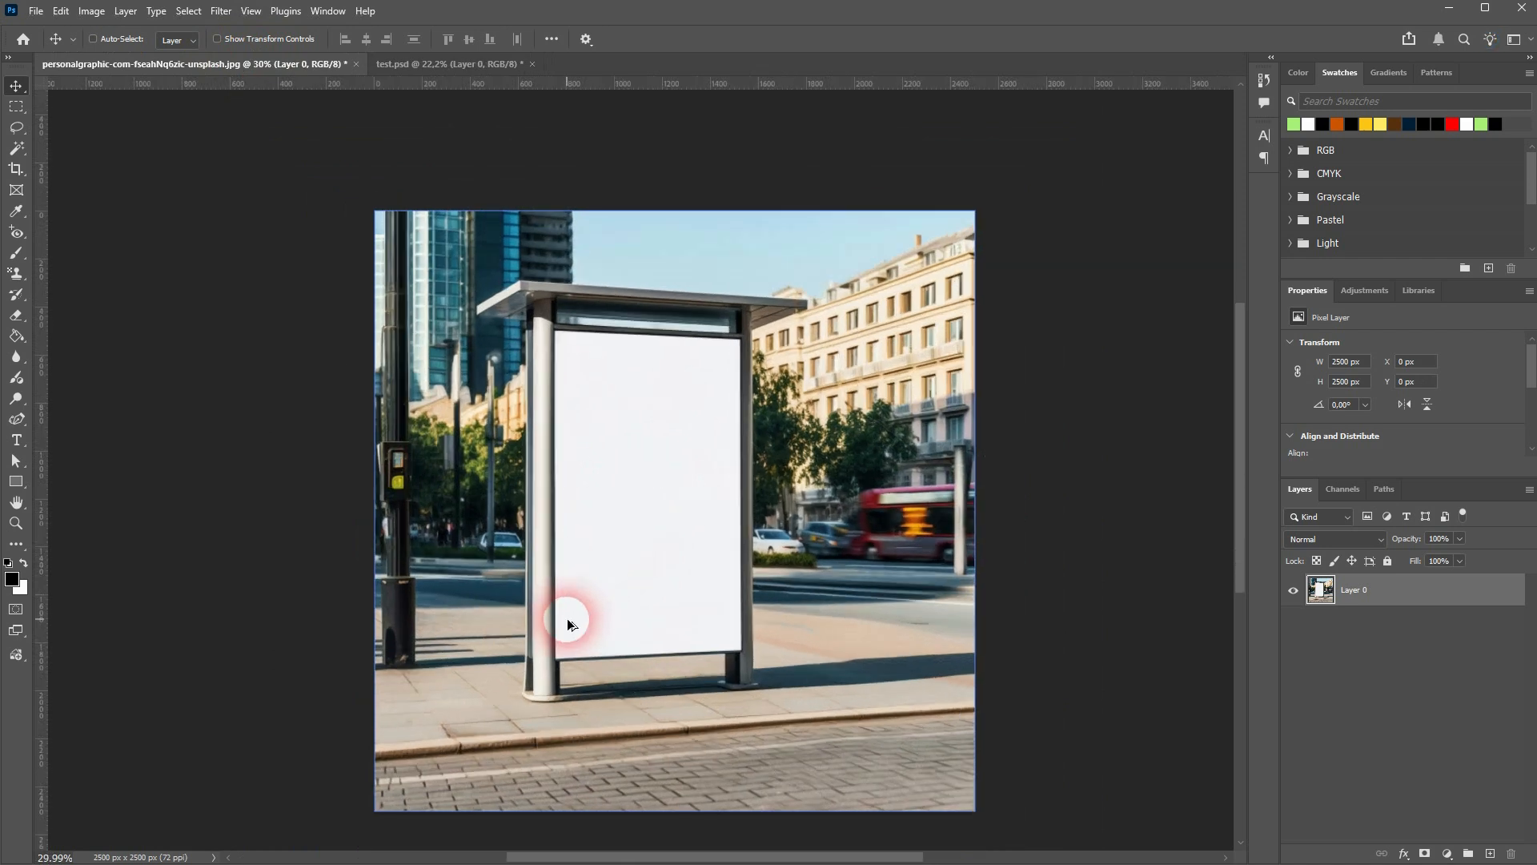
left_click(476, 66)
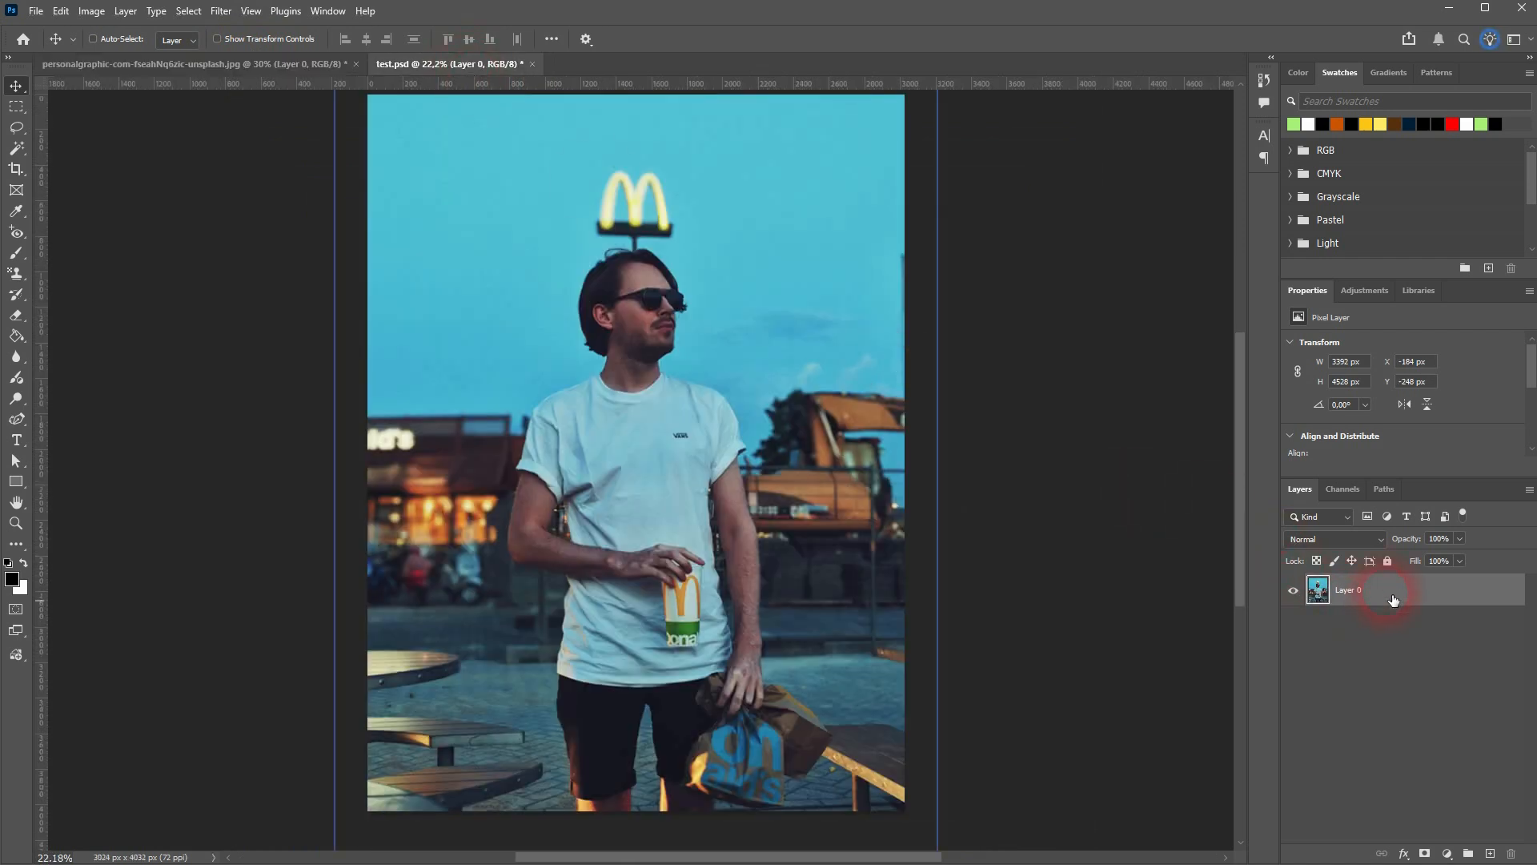
left_click_drag(1394, 600, 603, 440)
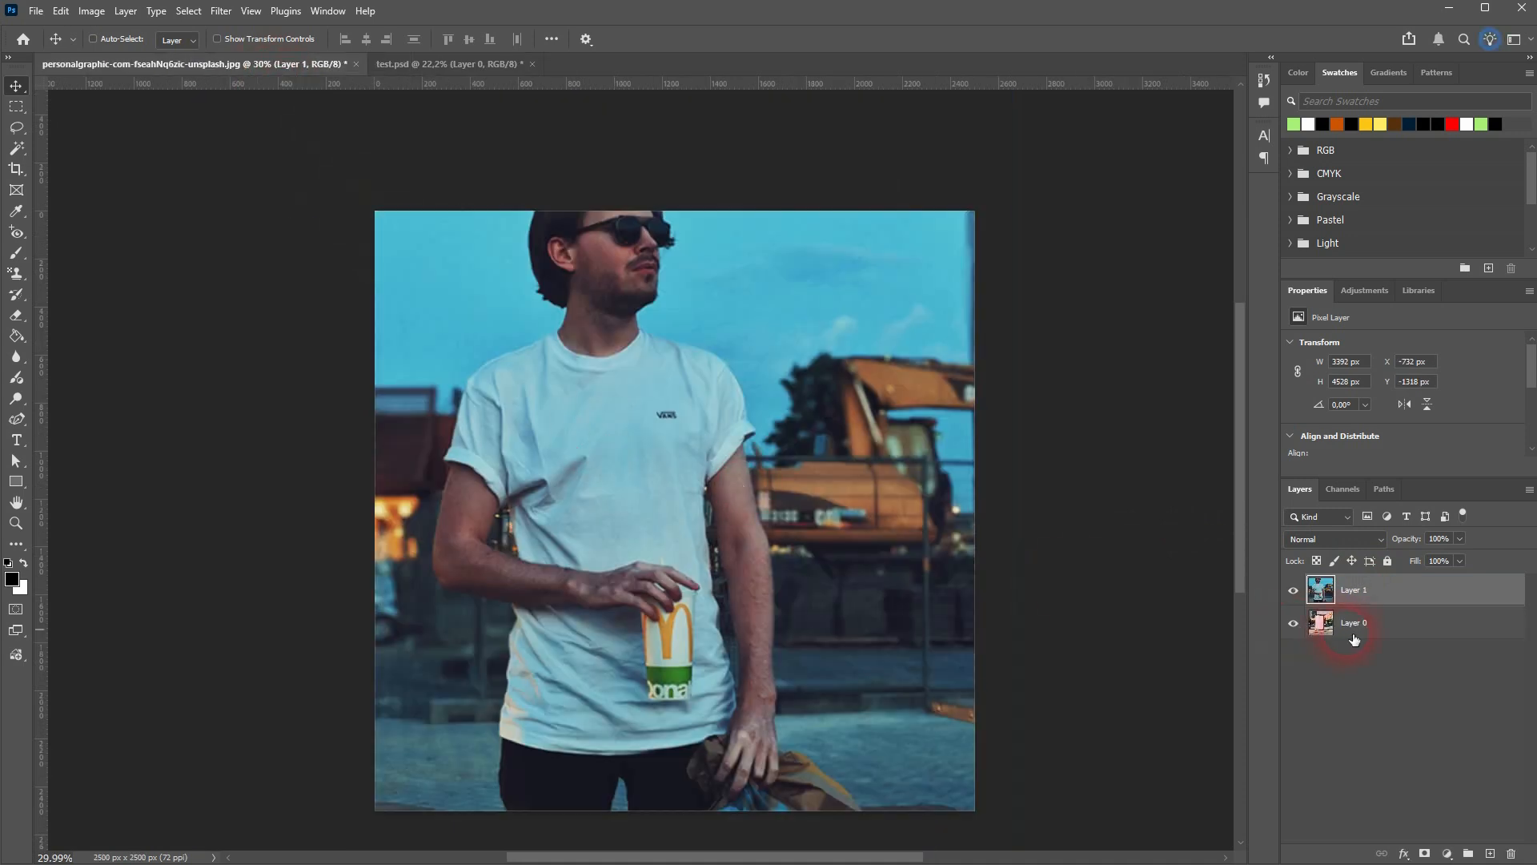
Scale the photo layer to about 27.68% with Free Transform and place it over the billboard
key("ctrl+t")
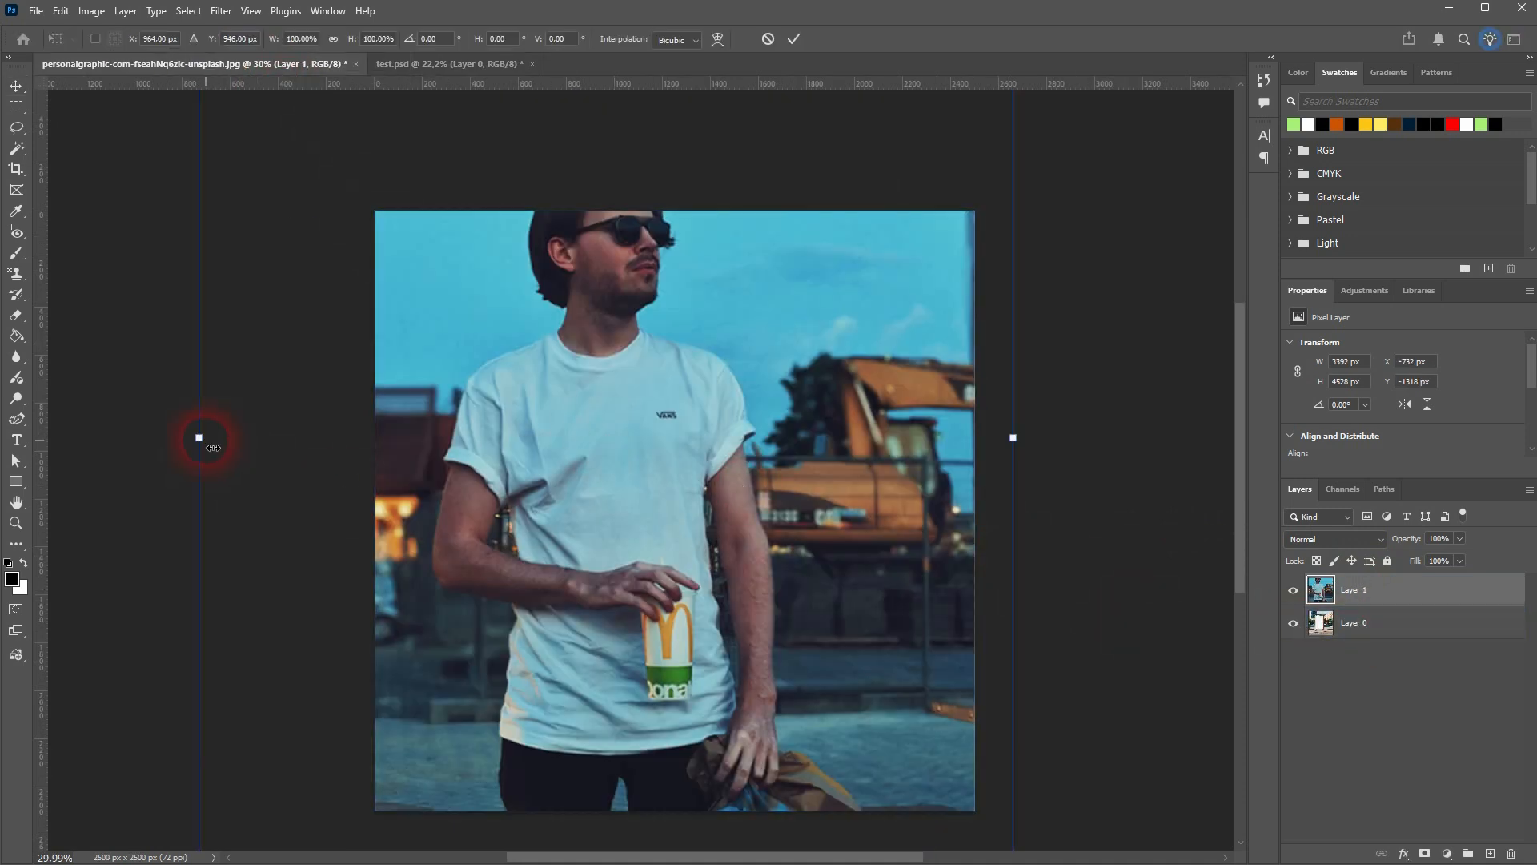
left_click_drag(211, 446, 650, 563)
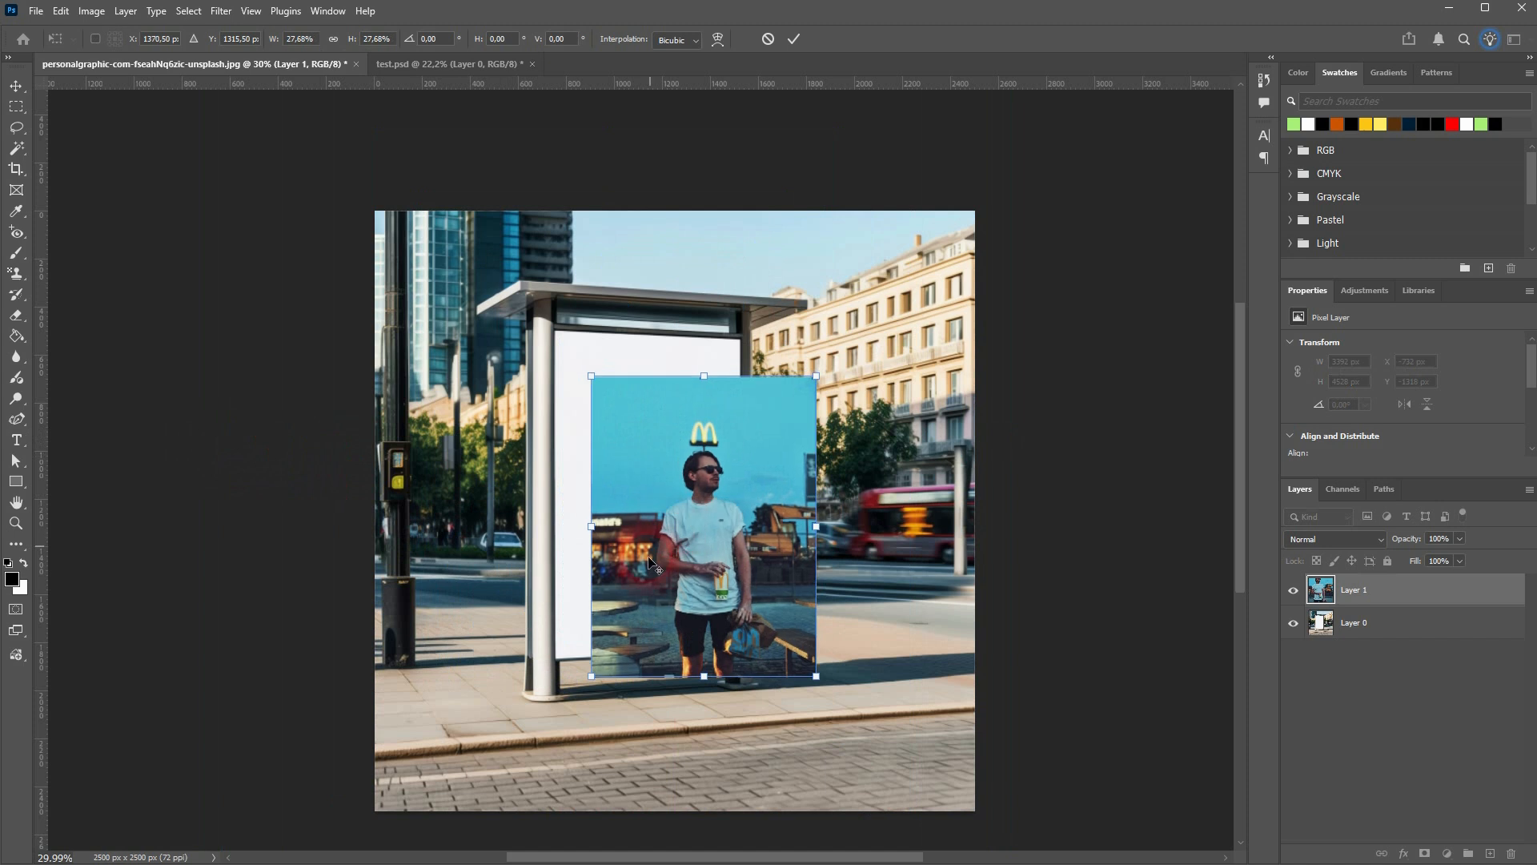
scroll(614, 652, "up", 5)
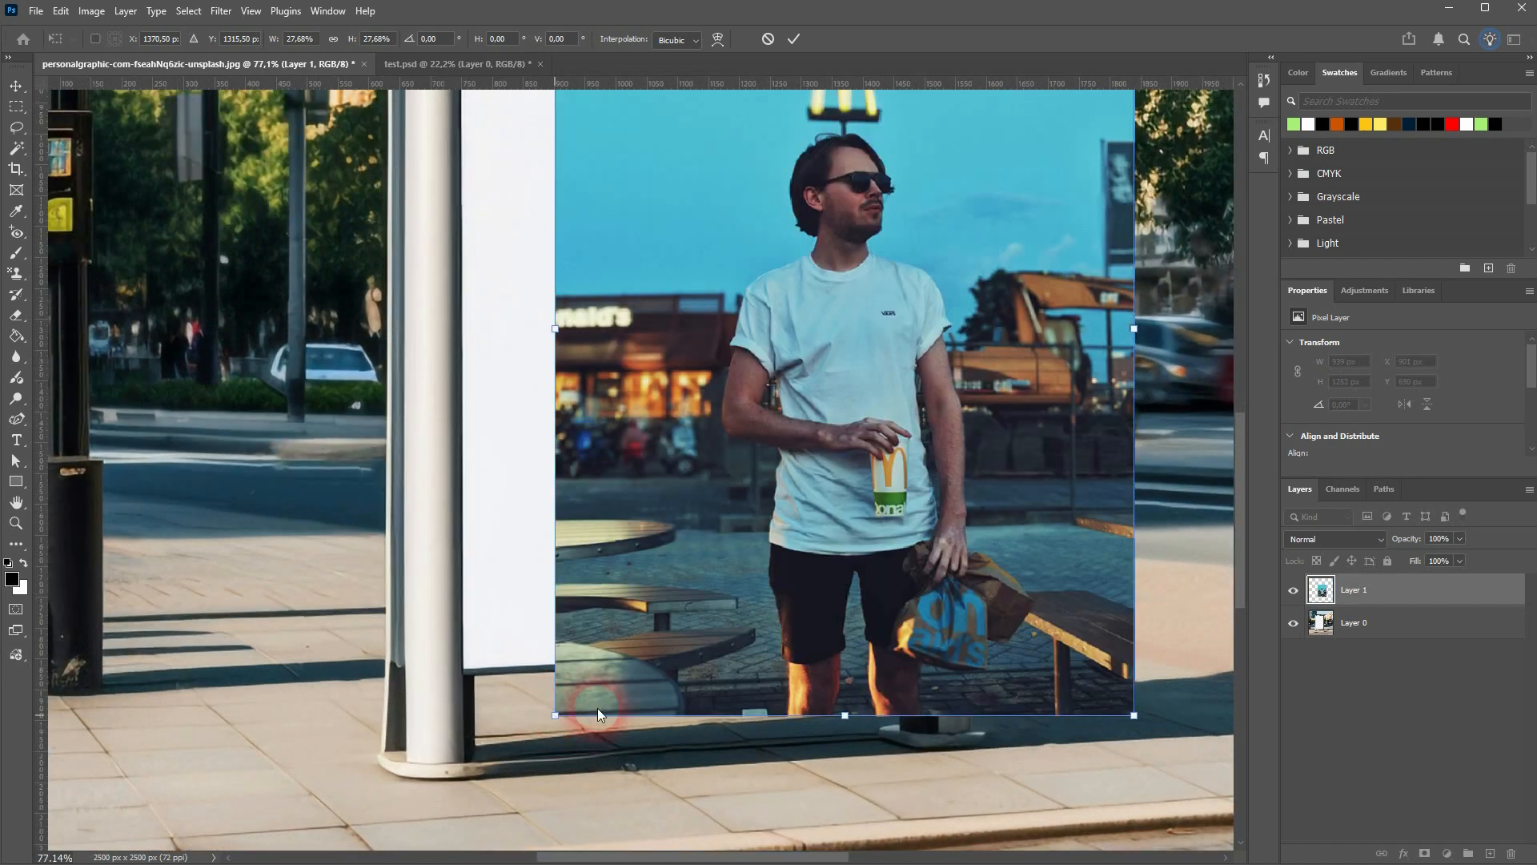
key("alt+space")
key("Escape")
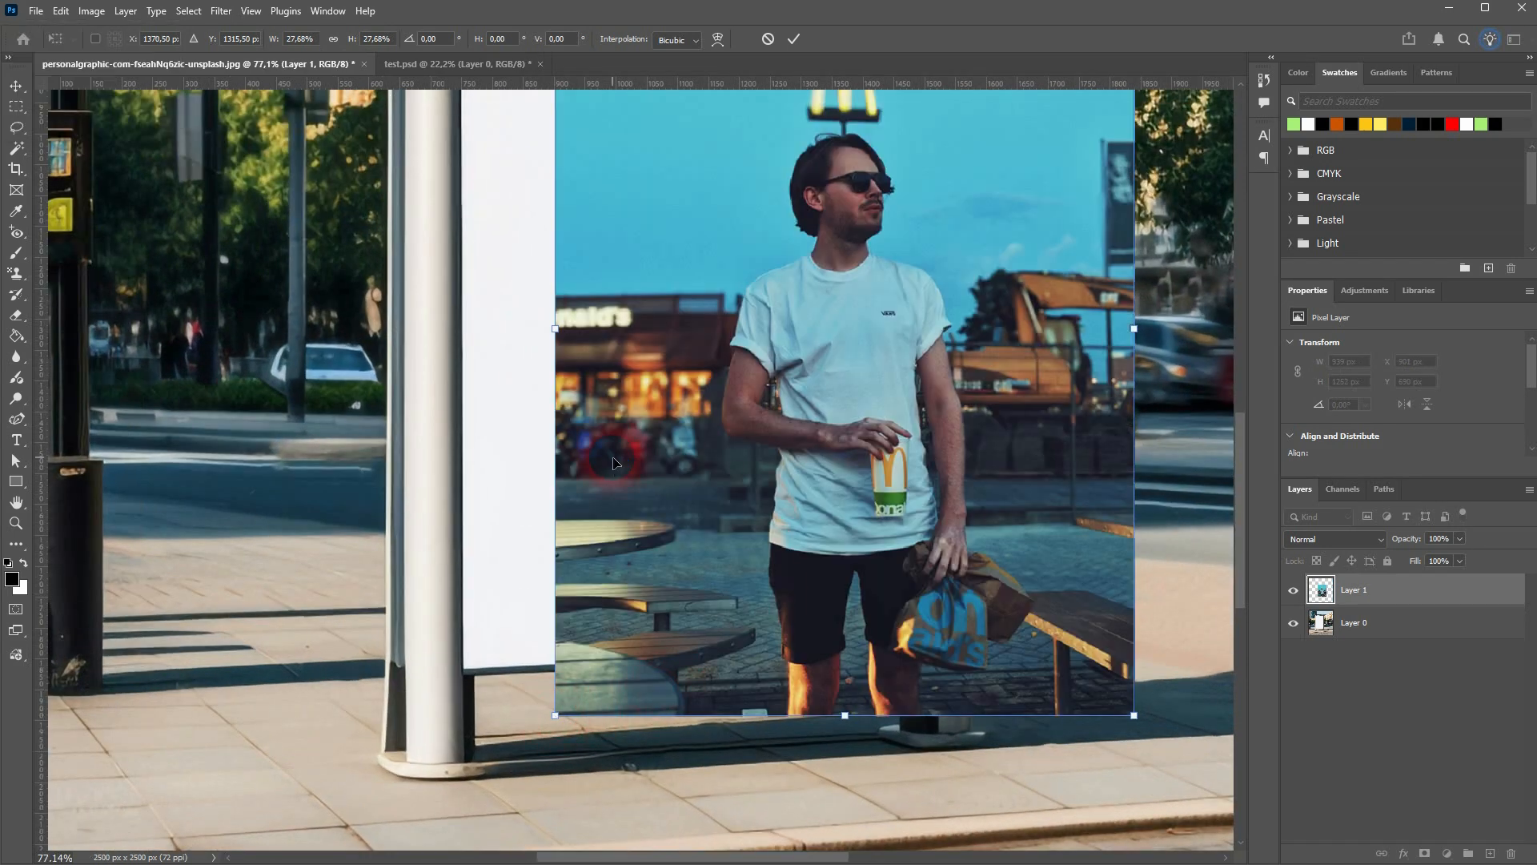
key("Return")
scroll(614, 461, "down", 5)
Select only the photo layer, Layer 1, and convert it to a smart object
key("ctrl+alt+a")
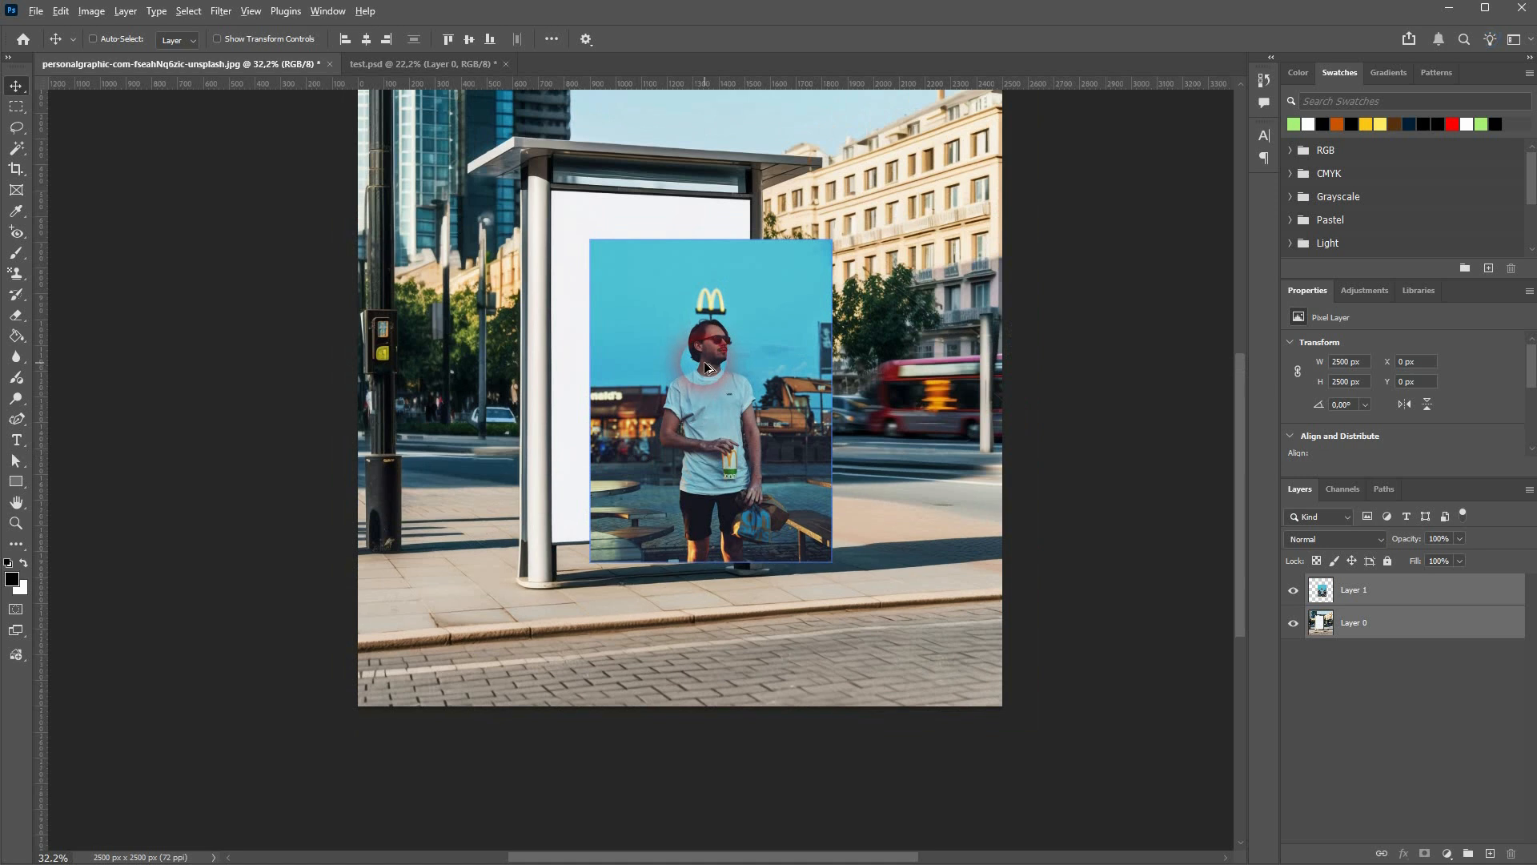
scroll(710, 362, "up", 2)
left_click(1402, 712)
left_click(1406, 590)
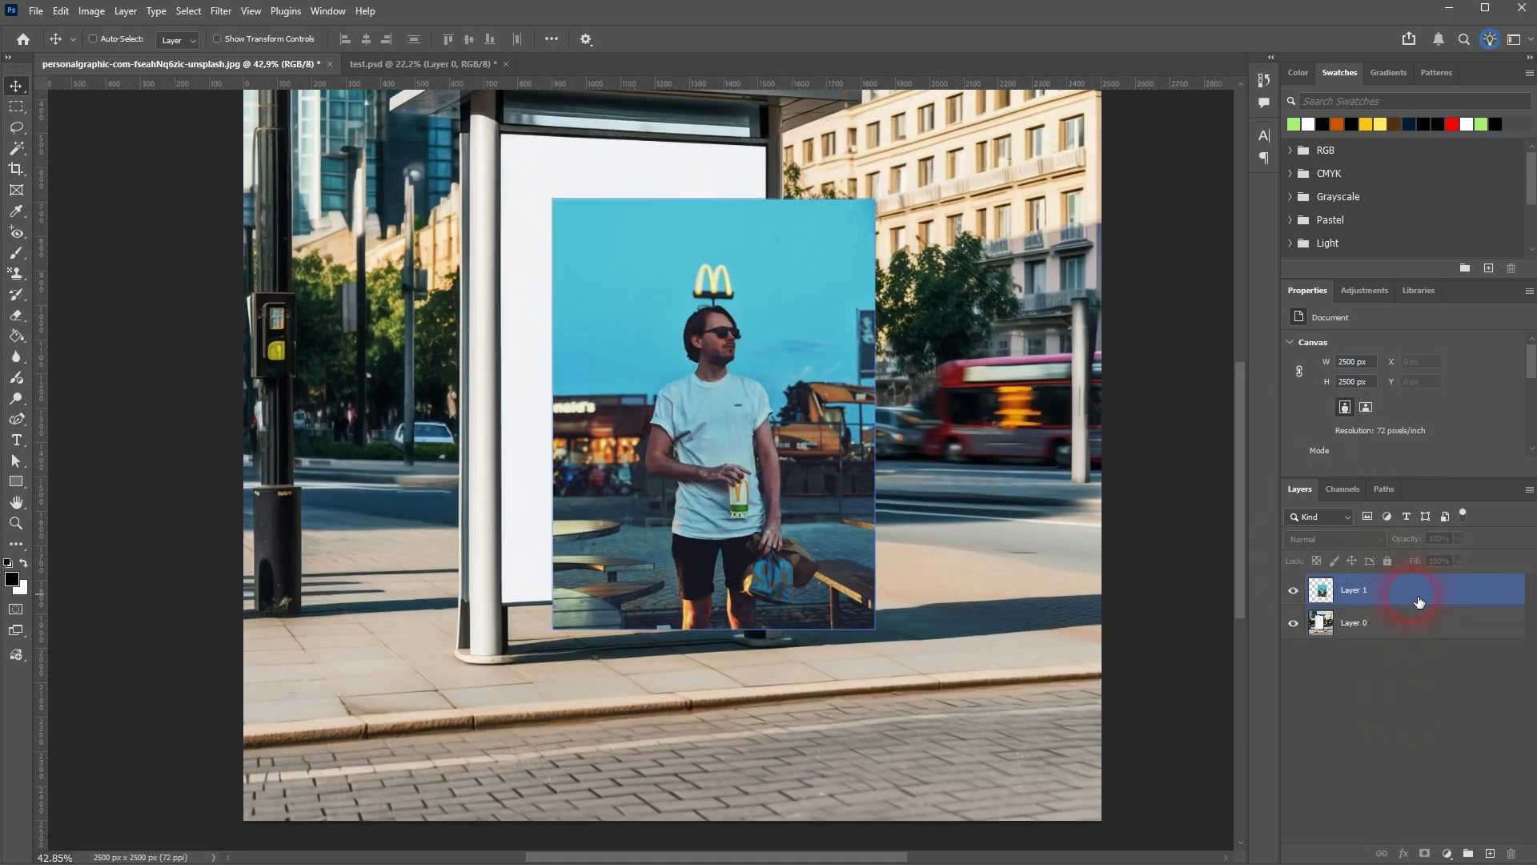
right_click(1410, 589)
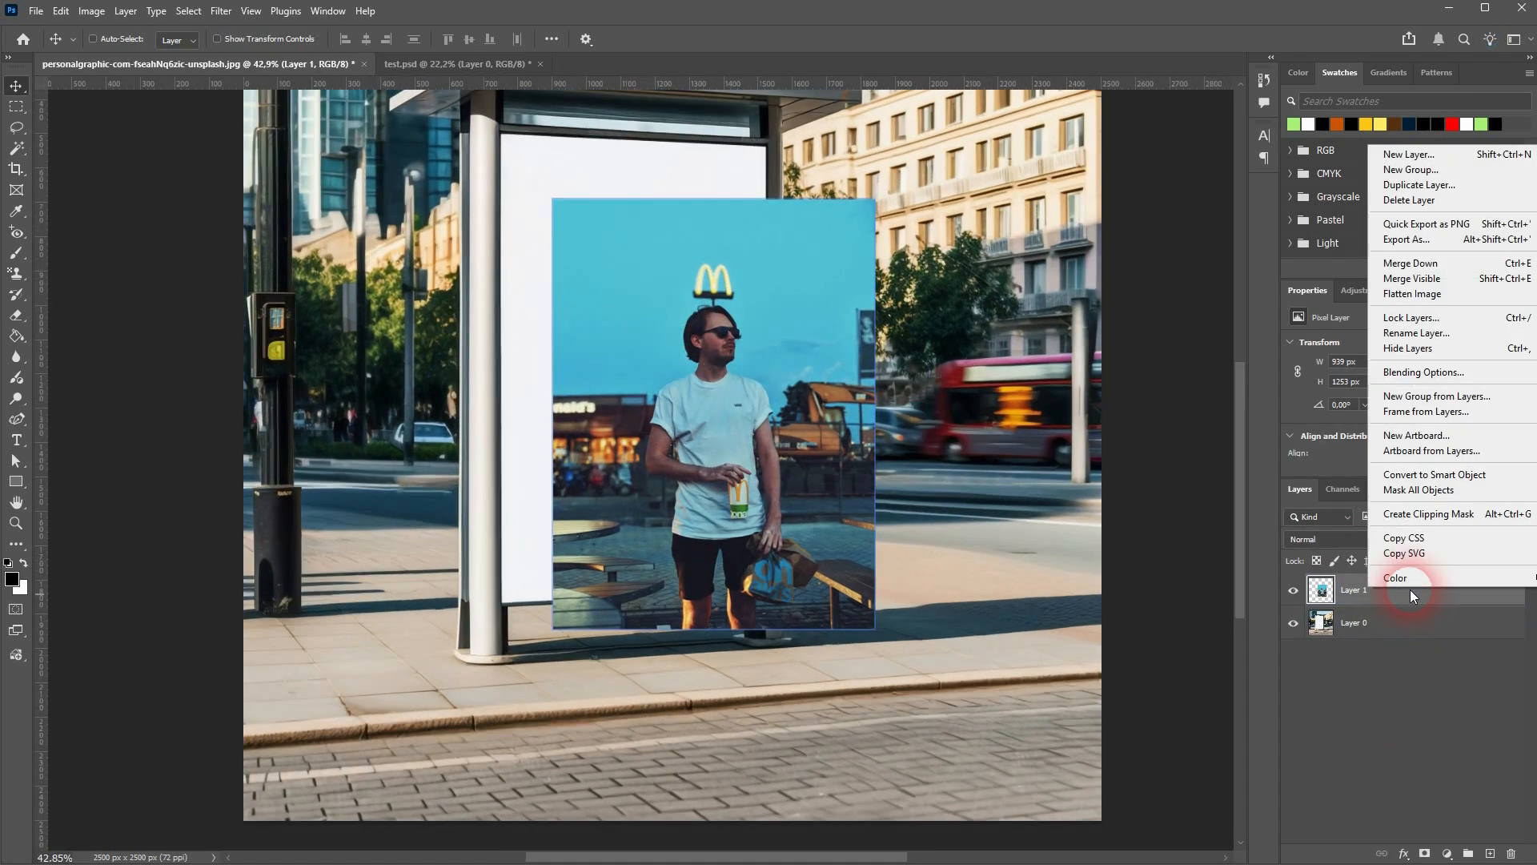
left_click(1441, 475)
Distort the Layer 1 smart object with Free Transform so its four corners match the bus stop billboard's white panel
left_click(635, 513)
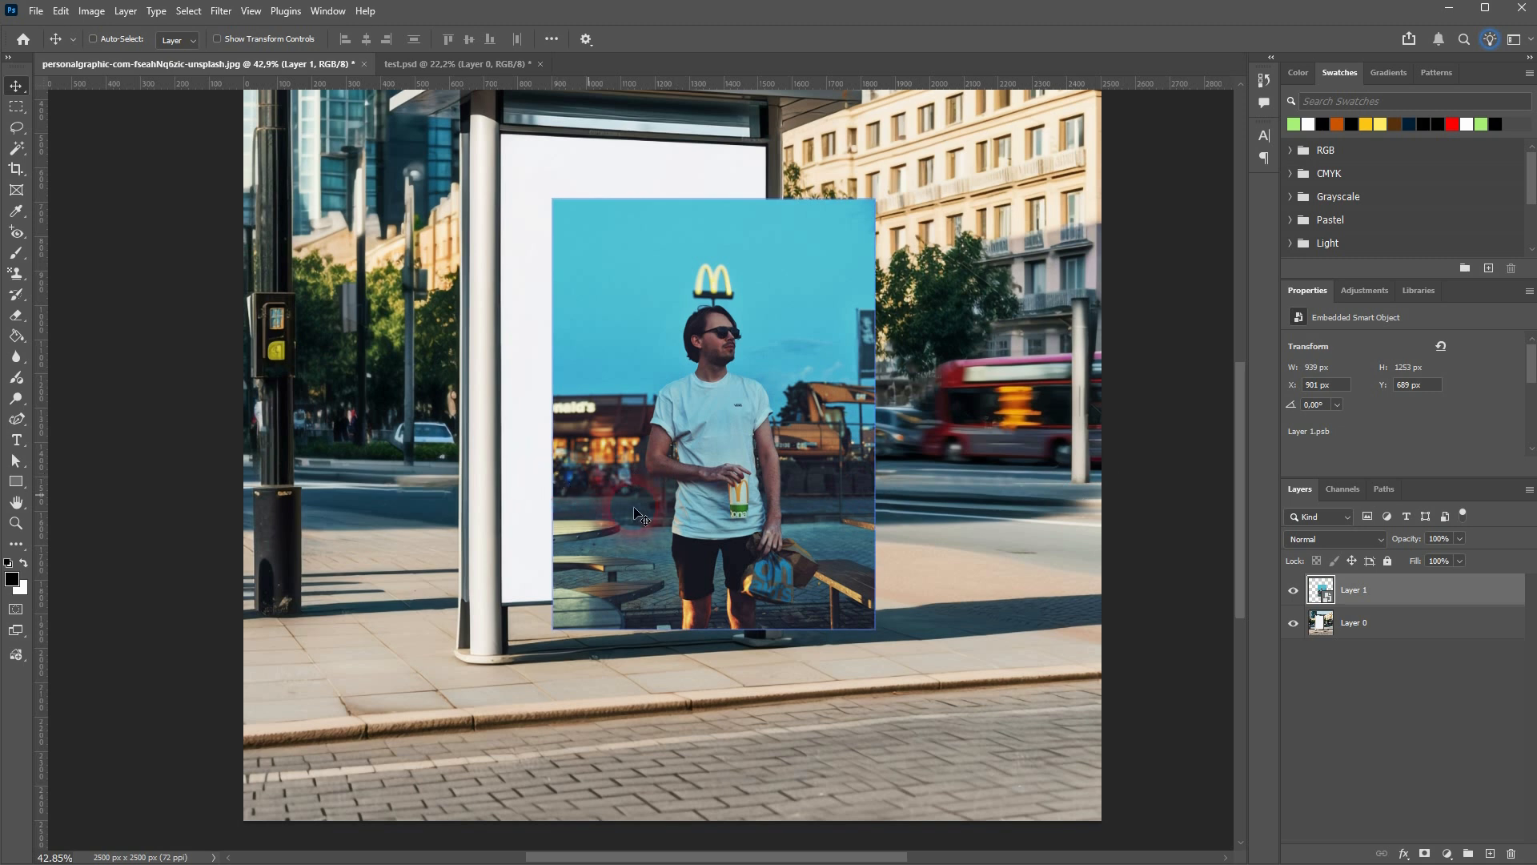
key("ctrl+t")
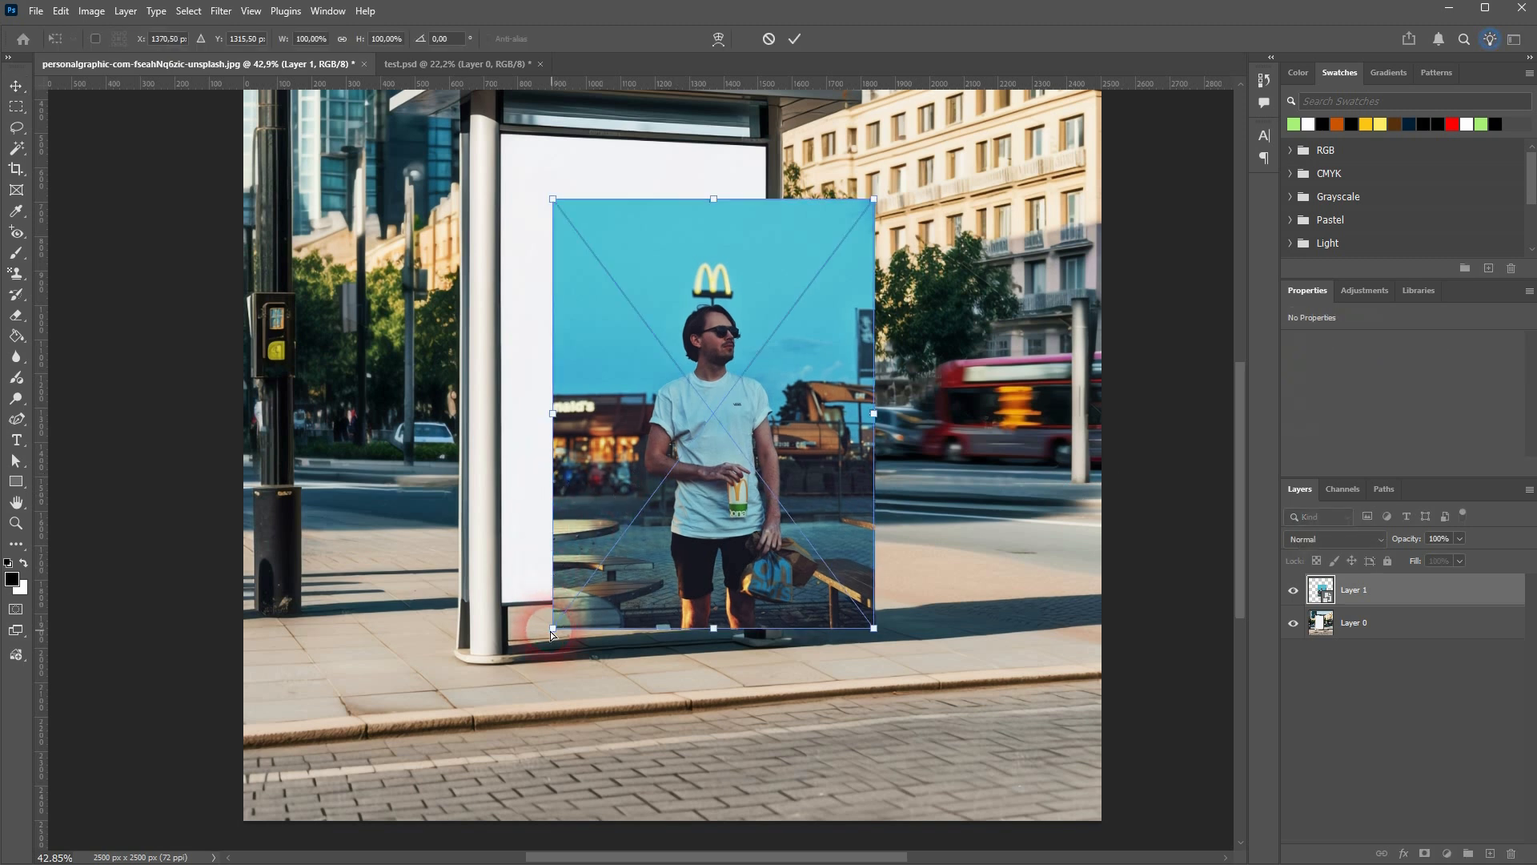
left_click_drag(552, 631, 502, 602)
left_click_drag(551, 206, 500, 136)
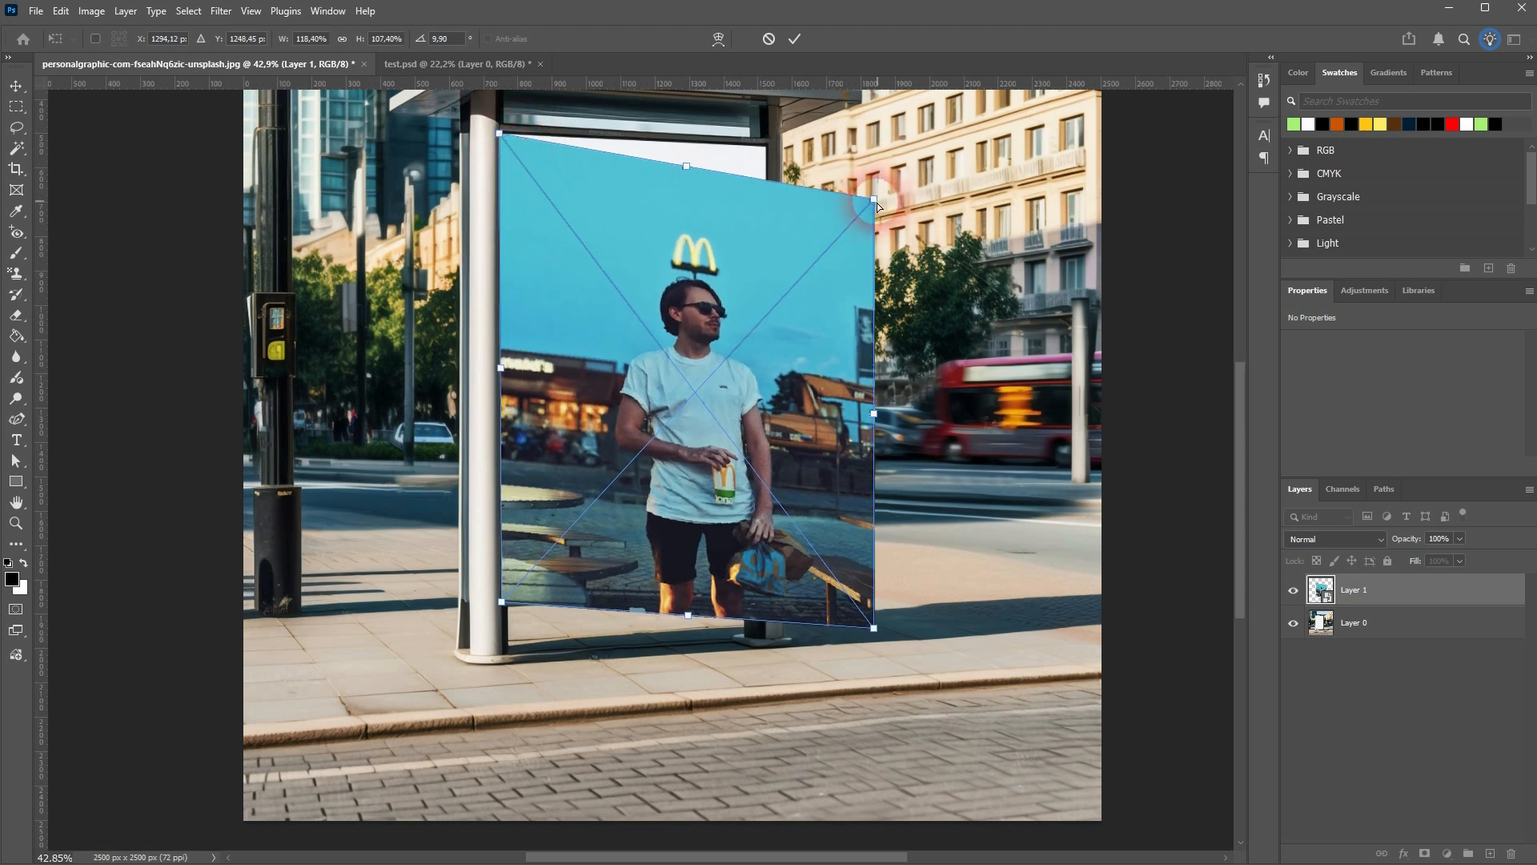
left_click_drag(876, 200, 765, 147)
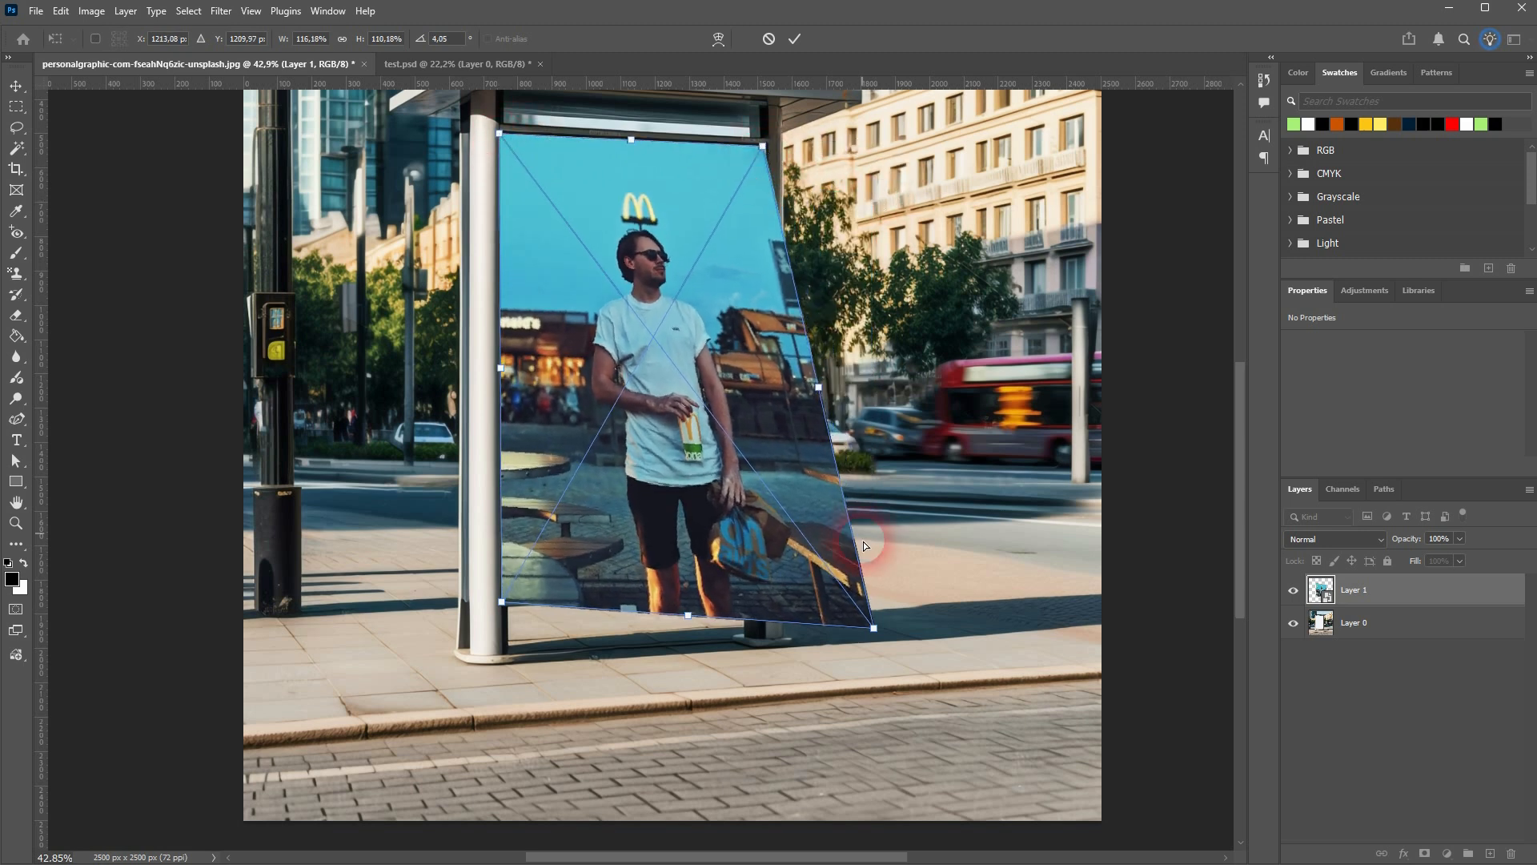
left_click_drag(873, 627, 767, 593)
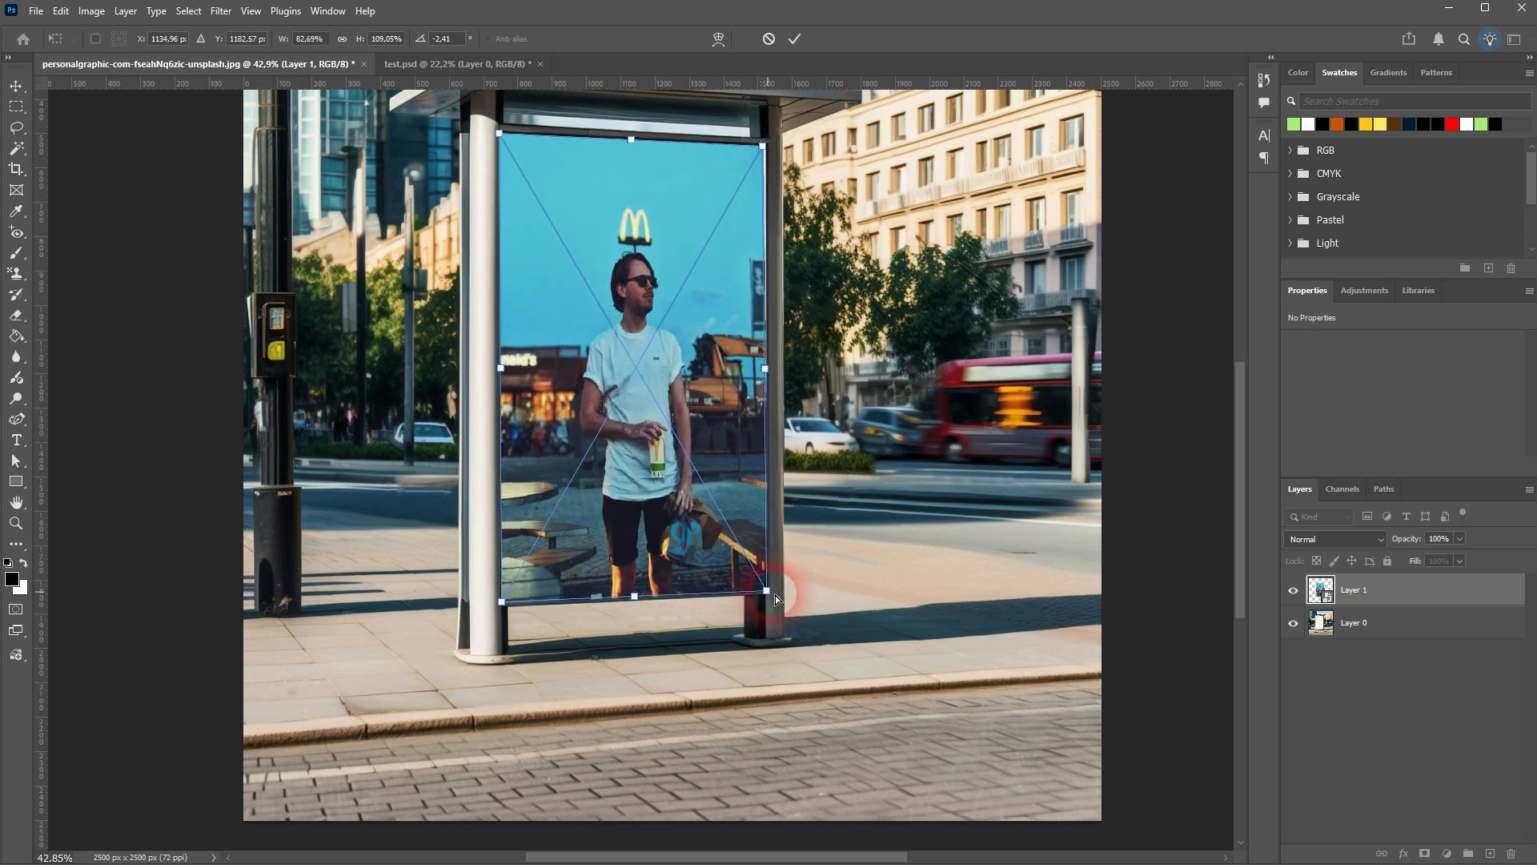
Fine-tune the photo's two upper corners to sit exactly in the upper corners of the billboard panel
scroll(768, 133, "up", 6)
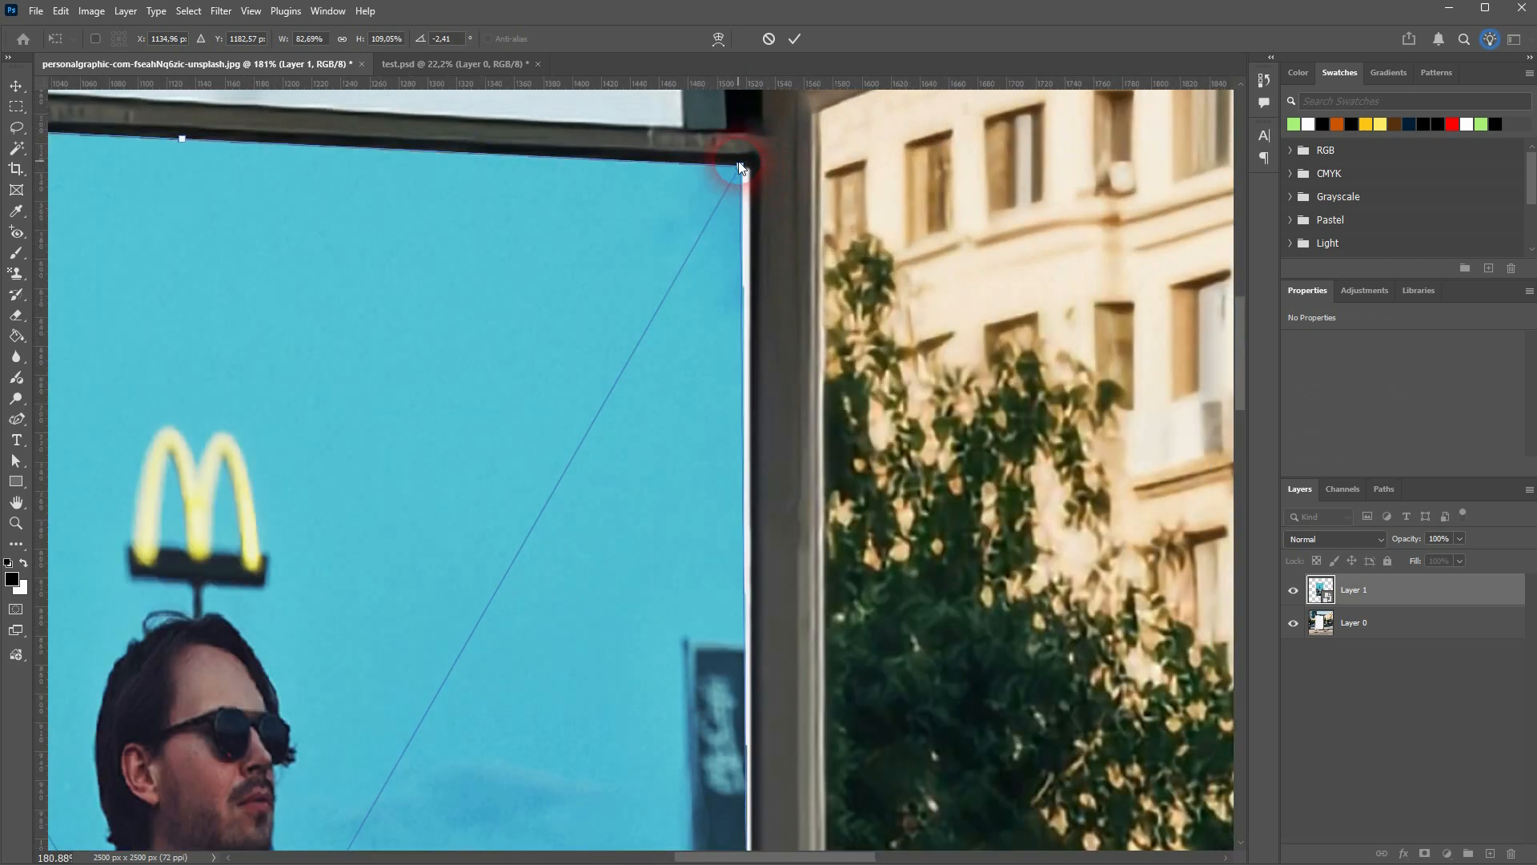
left_click_drag(740, 168, 751, 165)
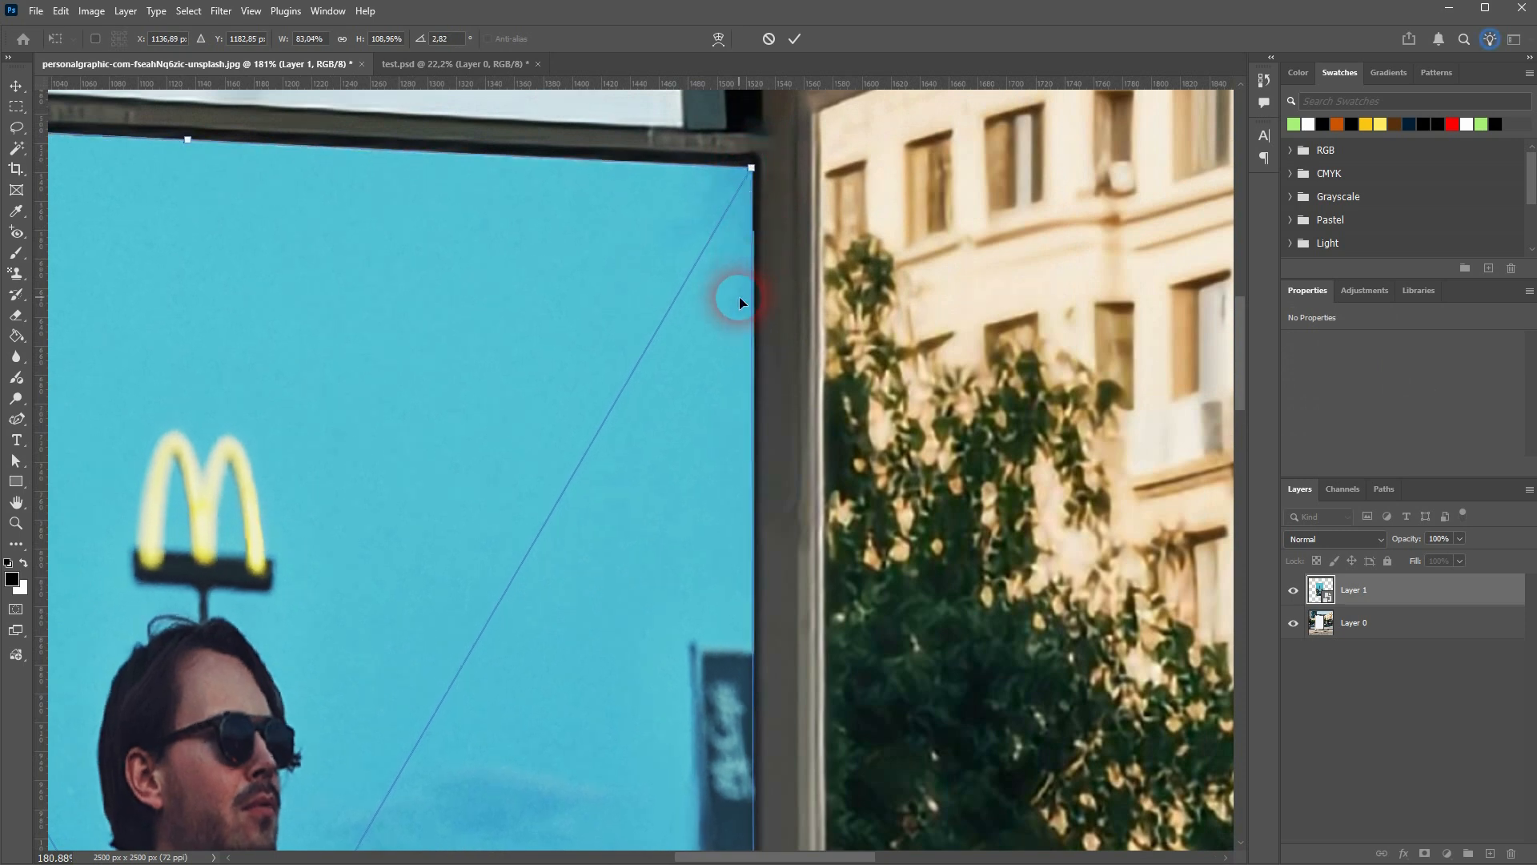
scroll(739, 298, "down", 4)
scroll(739, 299, "down", 3)
scroll(389, 240, "up", 7)
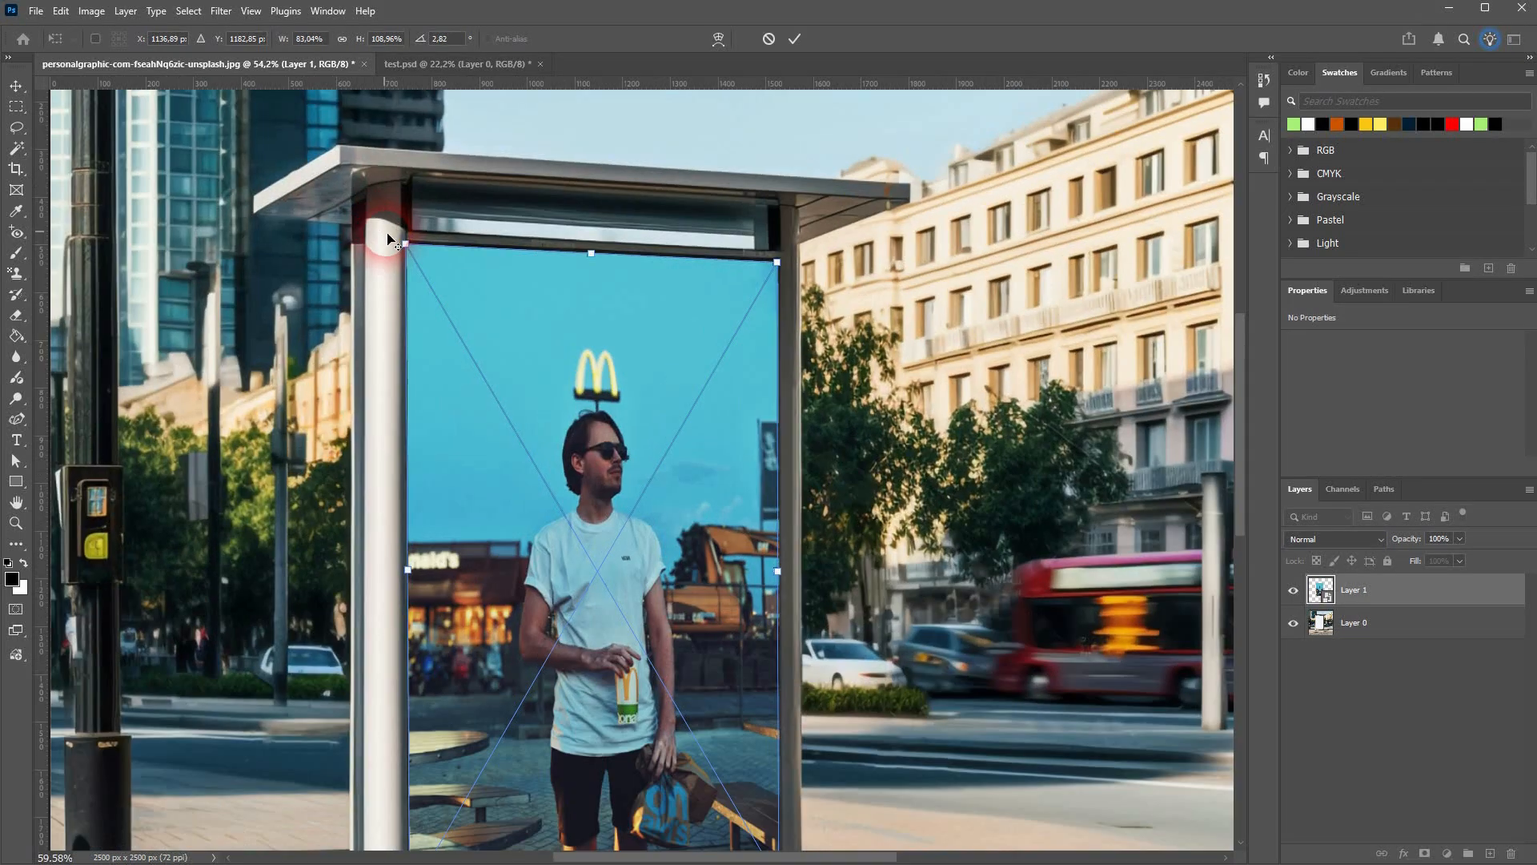
scroll(446, 263, "up", 5)
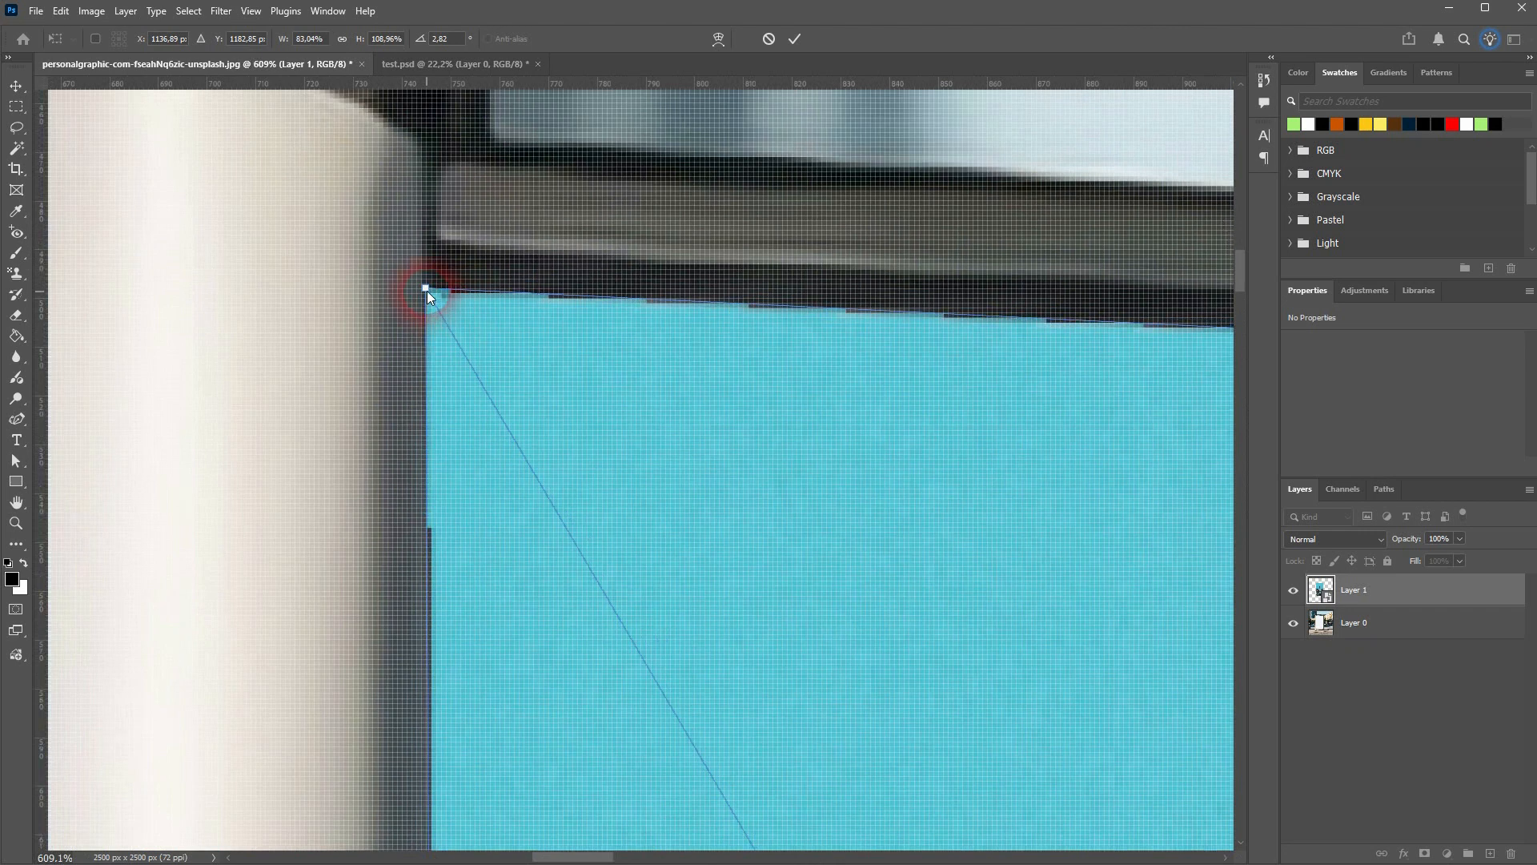
left_click_drag(426, 290, 447, 290)
key("ctrl+0")
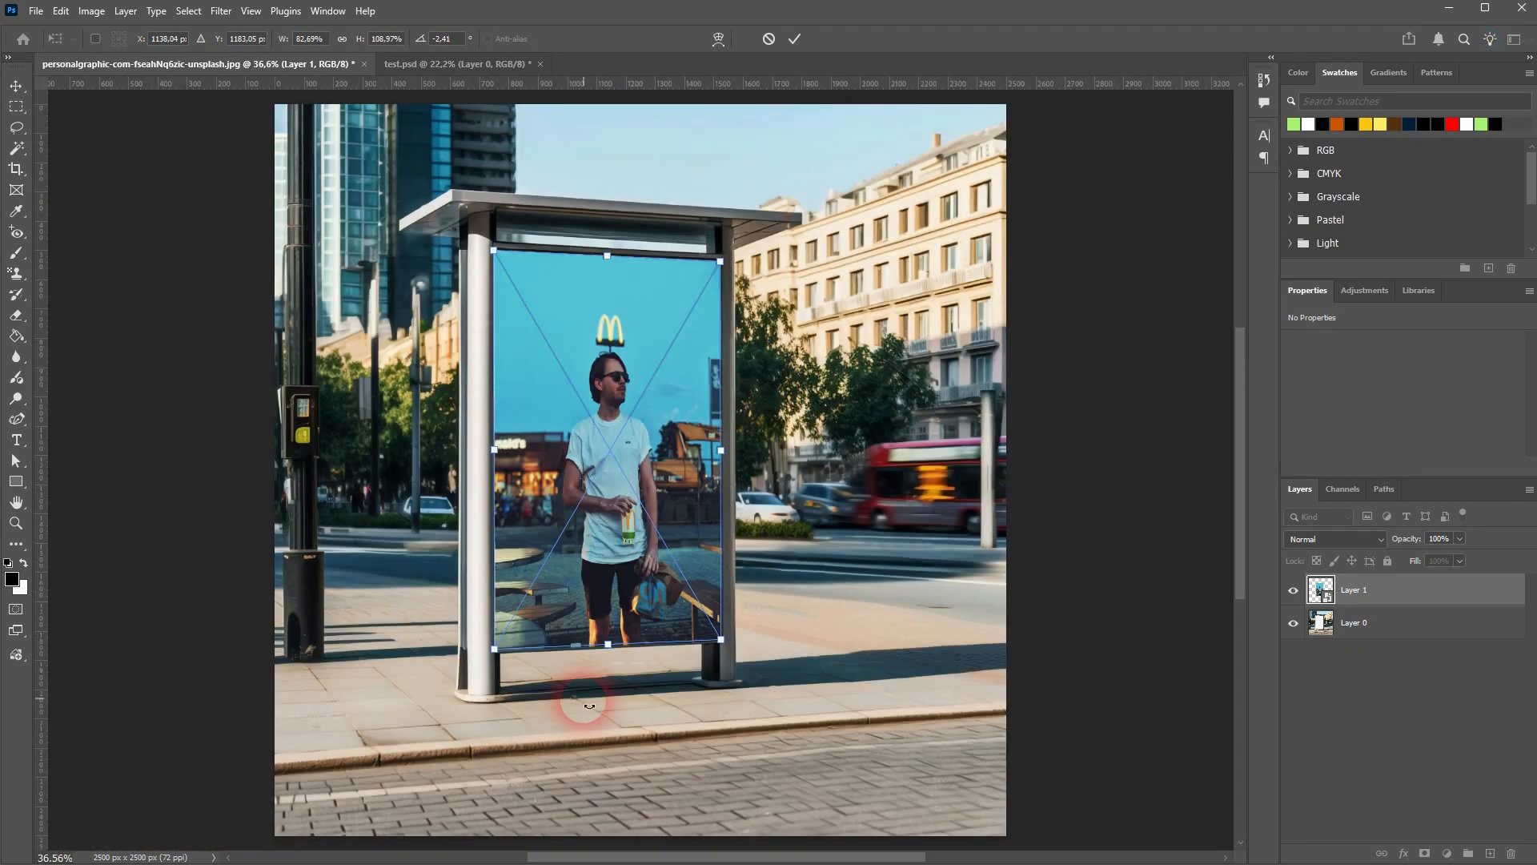
Fine-tune the photo's two lower corners against the billboard frame and apply the transformation
scroll(492, 652, "up", 12)
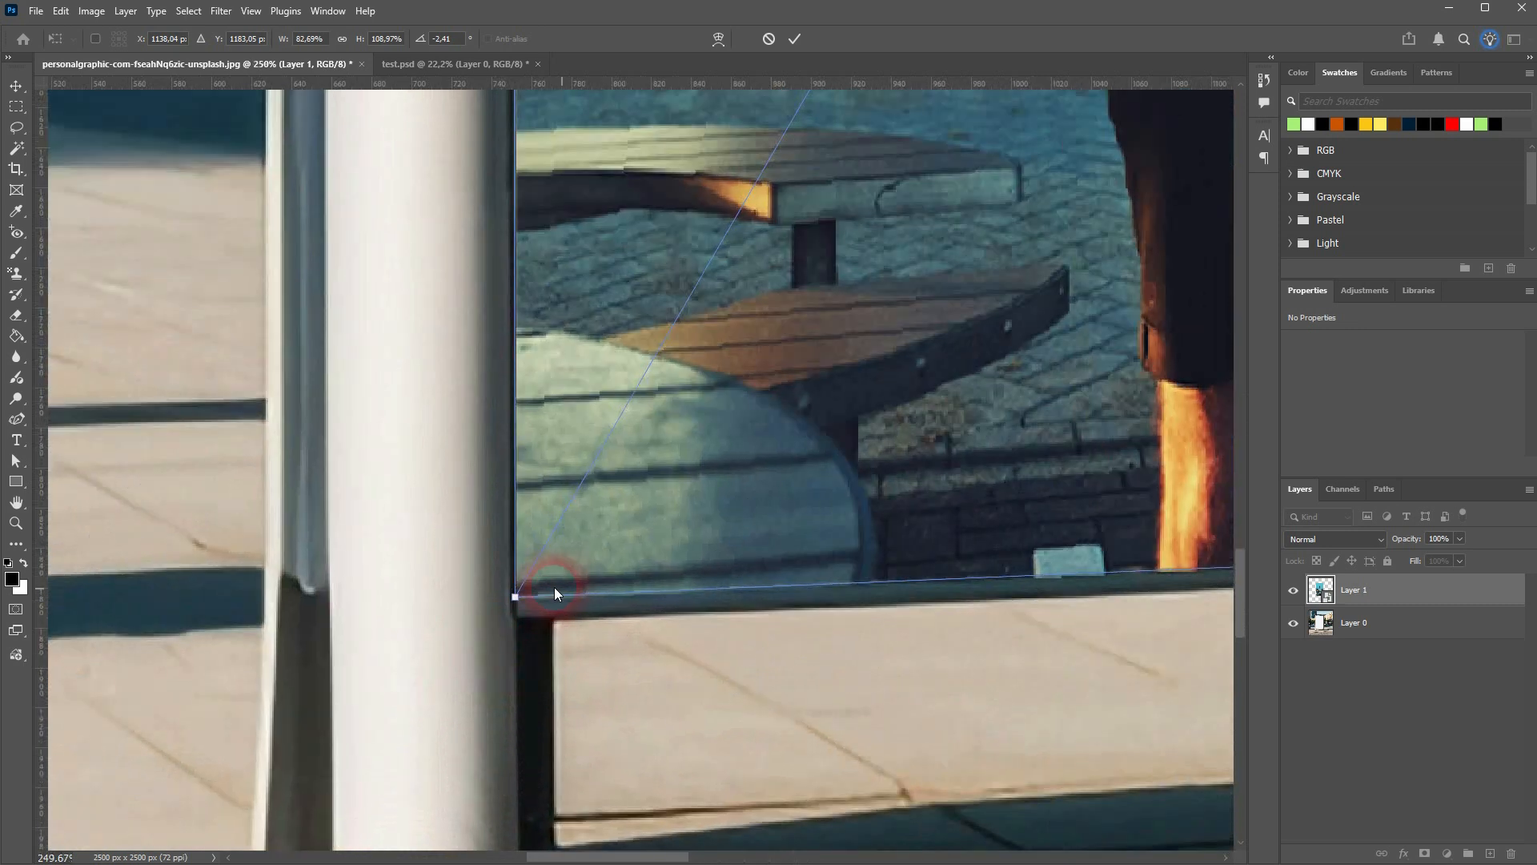
left_click_drag(516, 599, 518, 597)
scroll(594, 626, "down", 4)
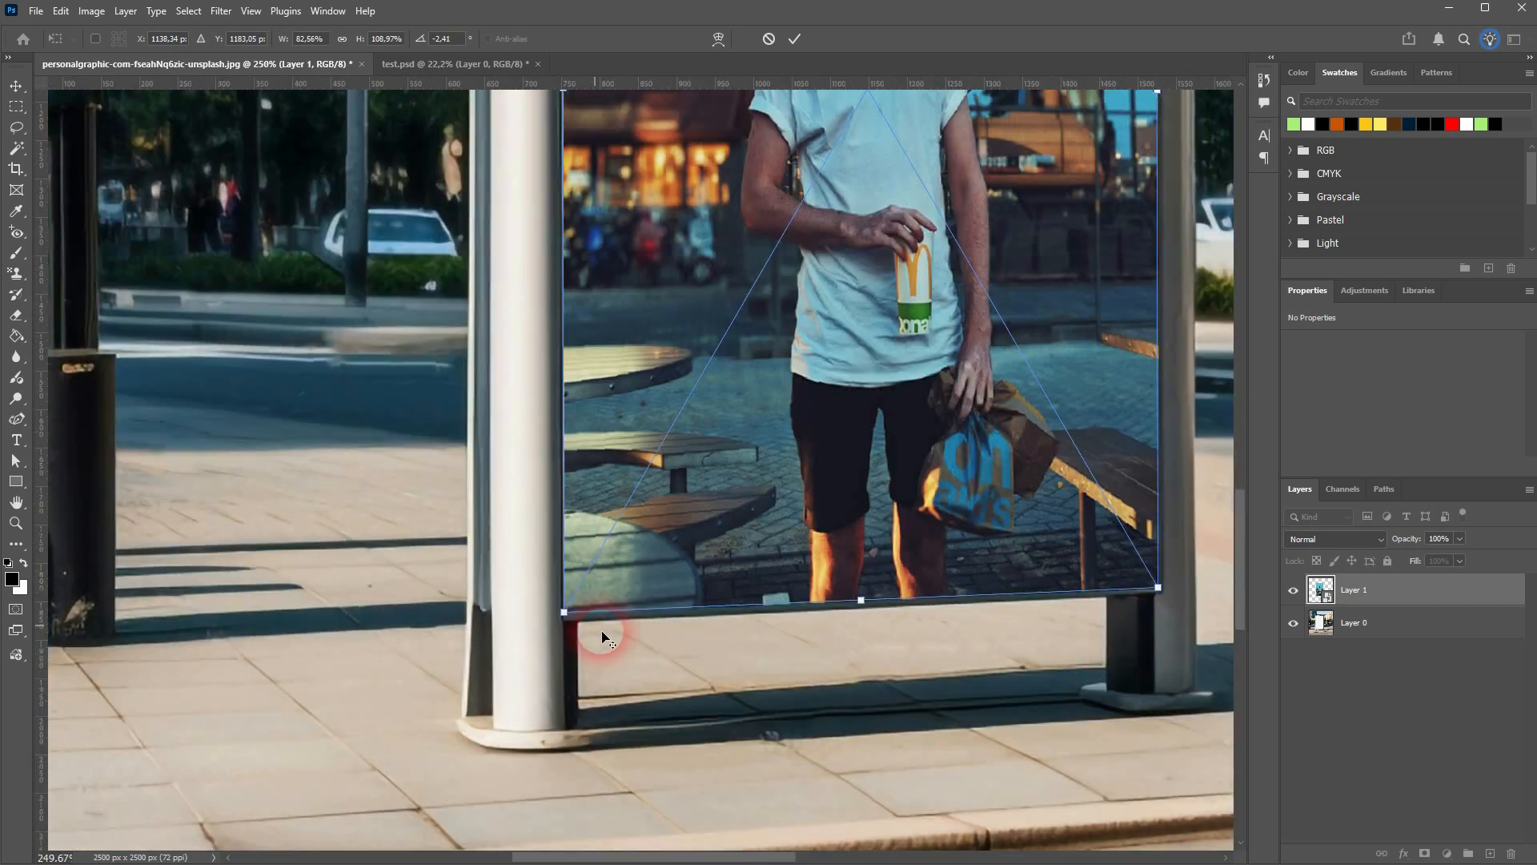
scroll(1182, 591, "up", 10)
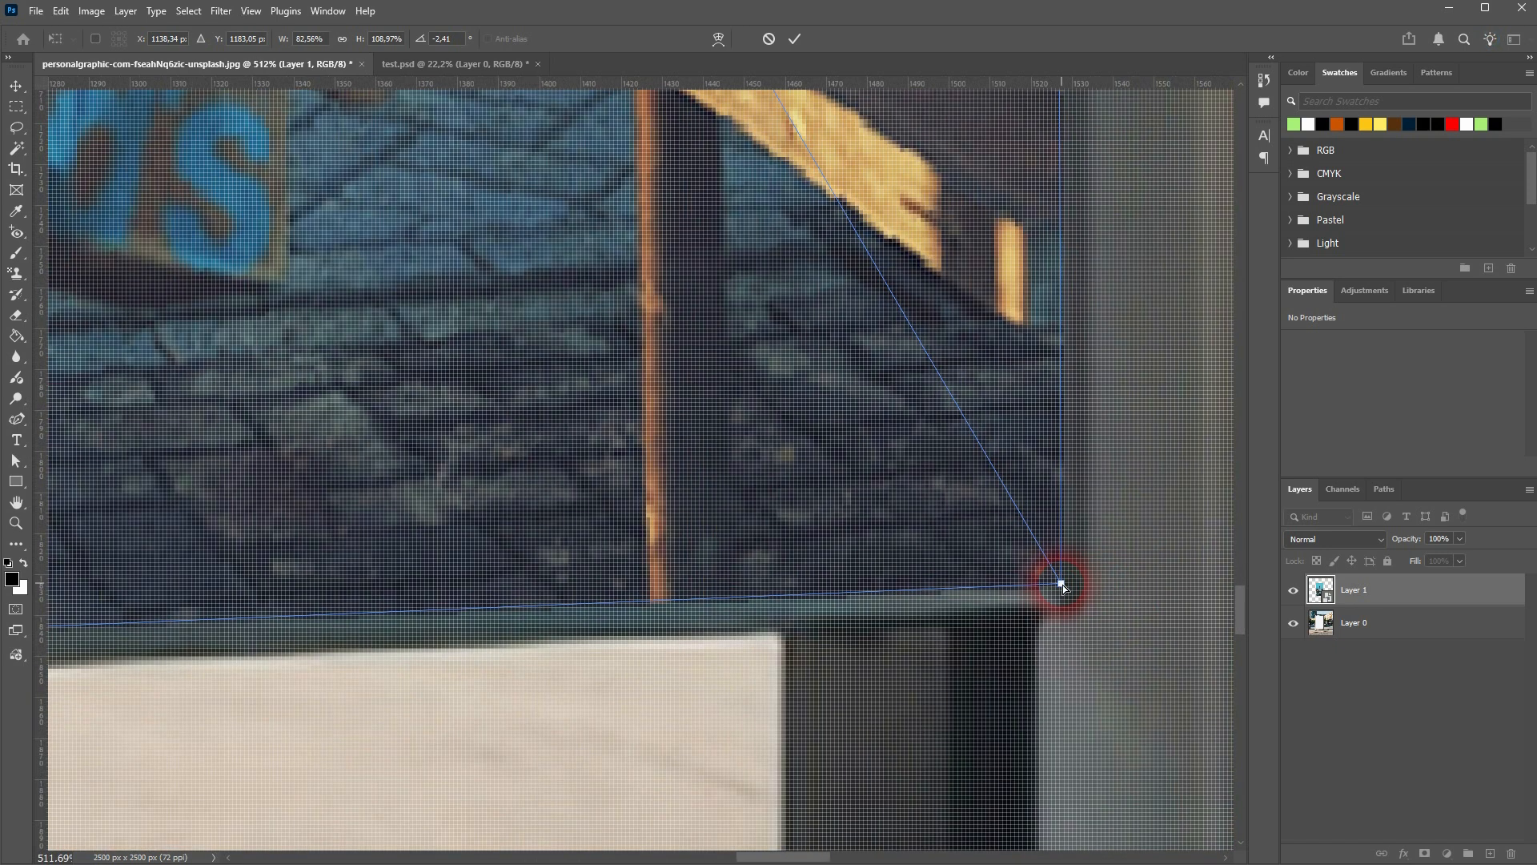
mouse_move(1064, 584)
left_mouse_down()
mouse_move(990, 564)
mouse_move(1060, 569)
left_mouse_up()
key("Return")
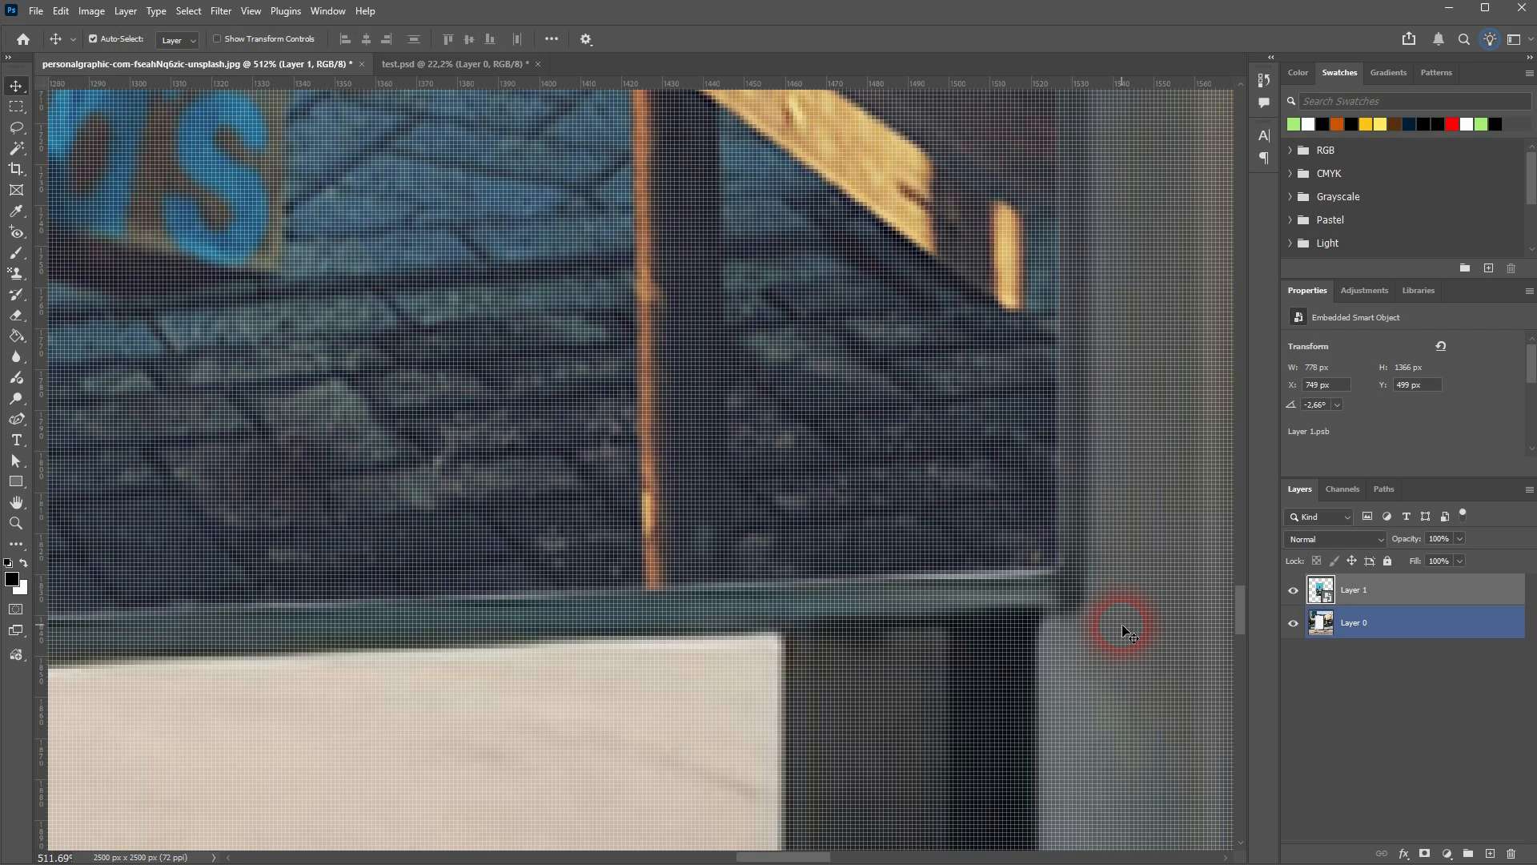
key("ctrl+0")
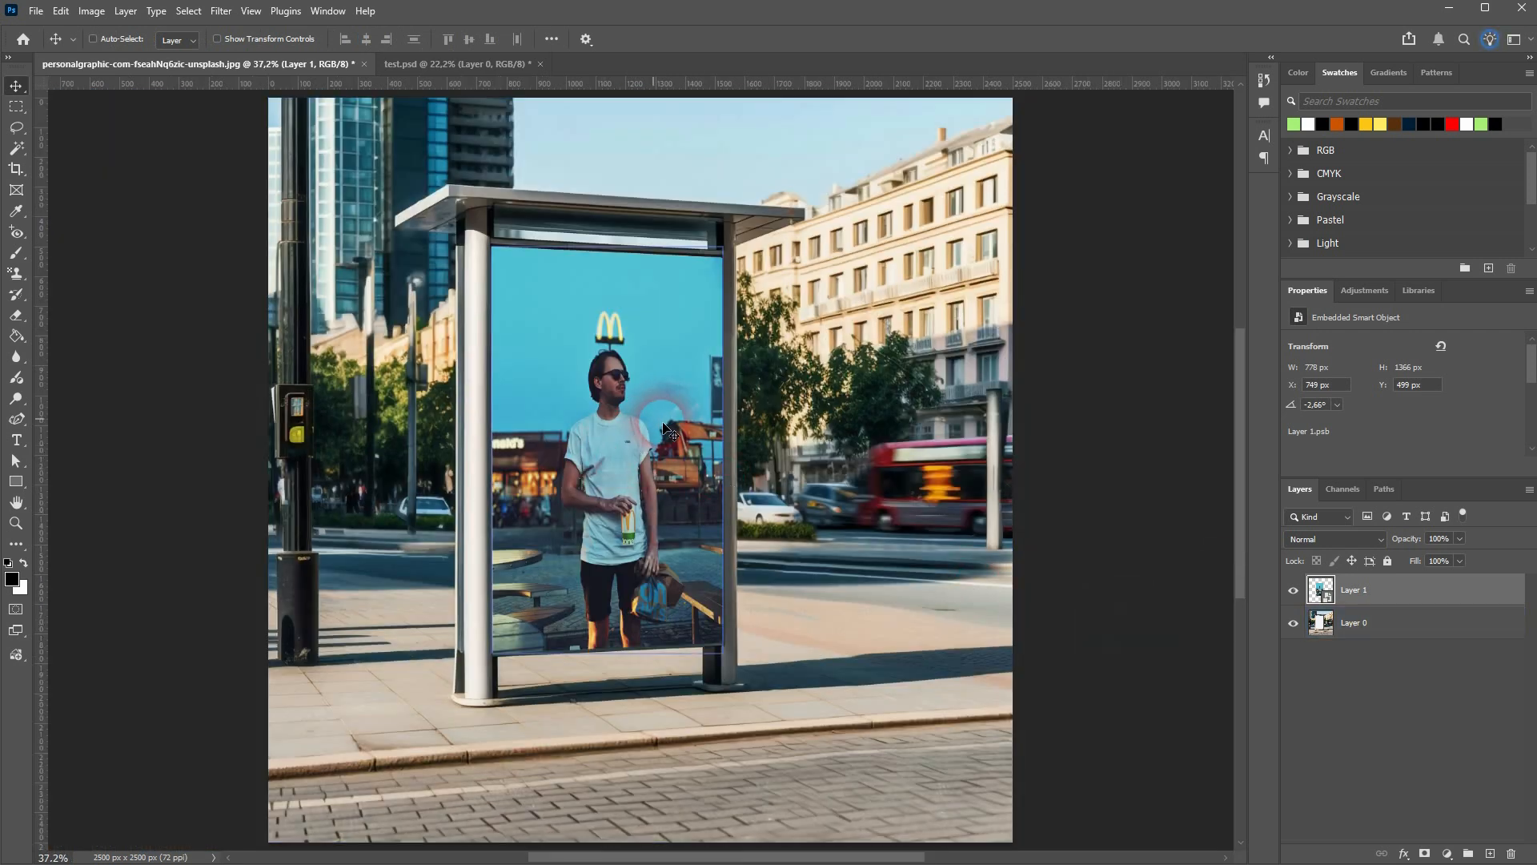
Open the contents of the Layer 1 smart object for editing
double_click(1330, 595)
left_click(138, 63)
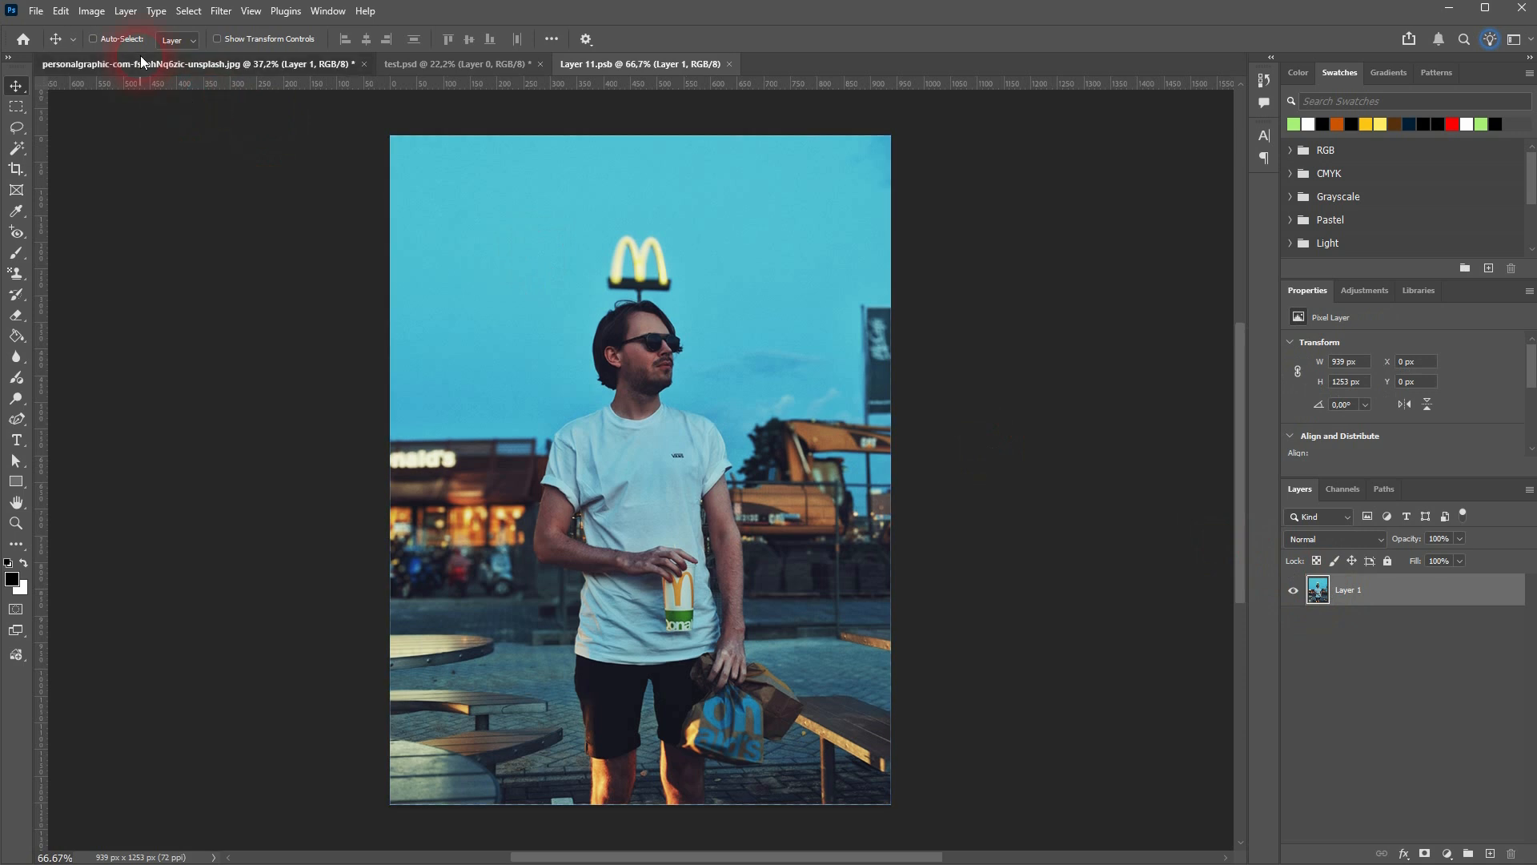
left_click(611, 64)
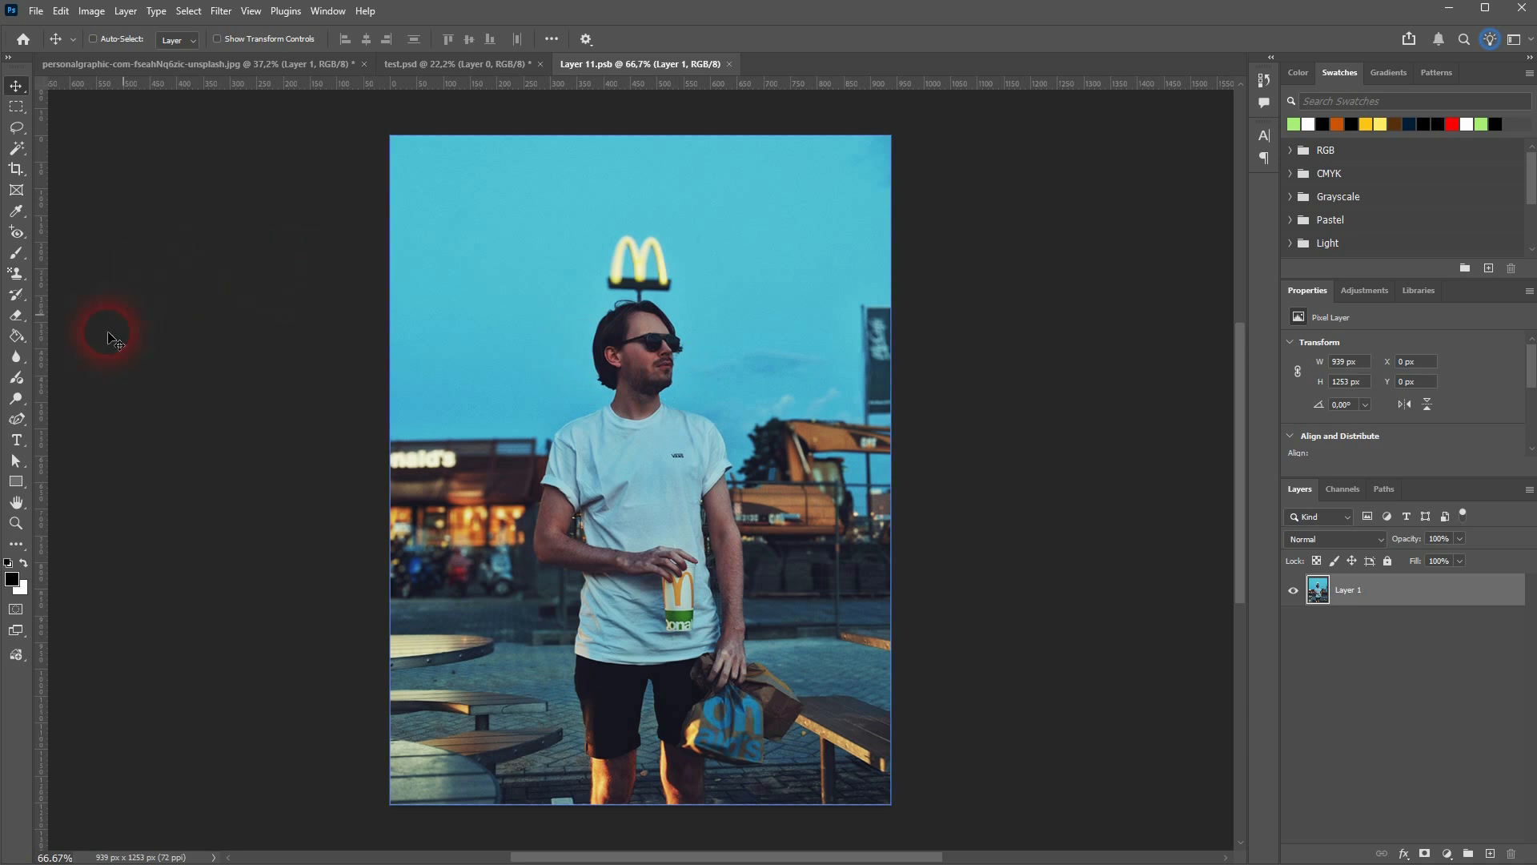
Add the text "I'm Loving It" in the sky area of the photo in the smart object's contents
left_click(16, 440)
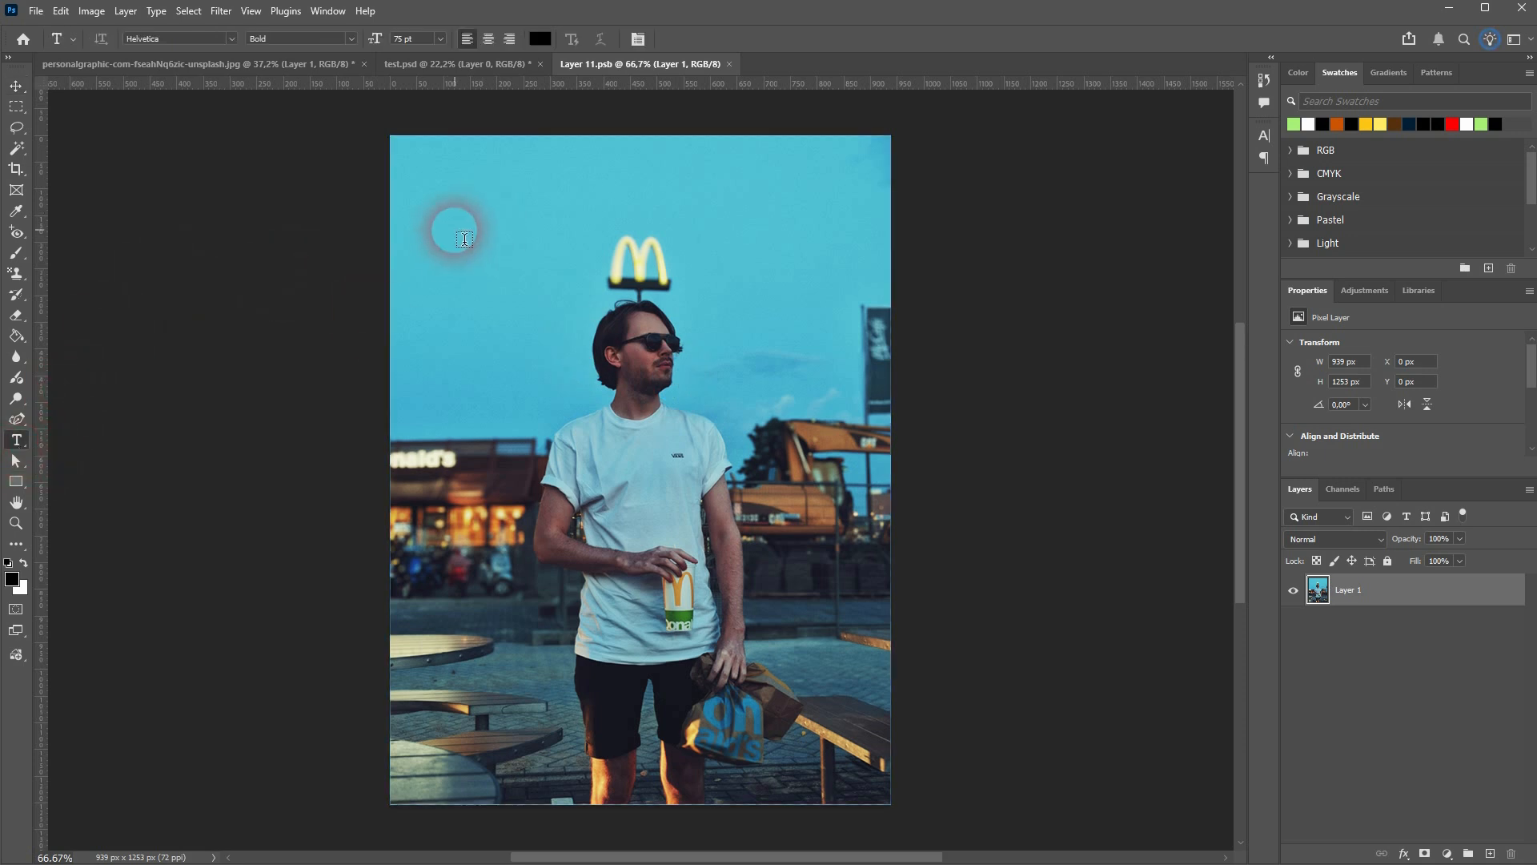
left_click(454, 232)
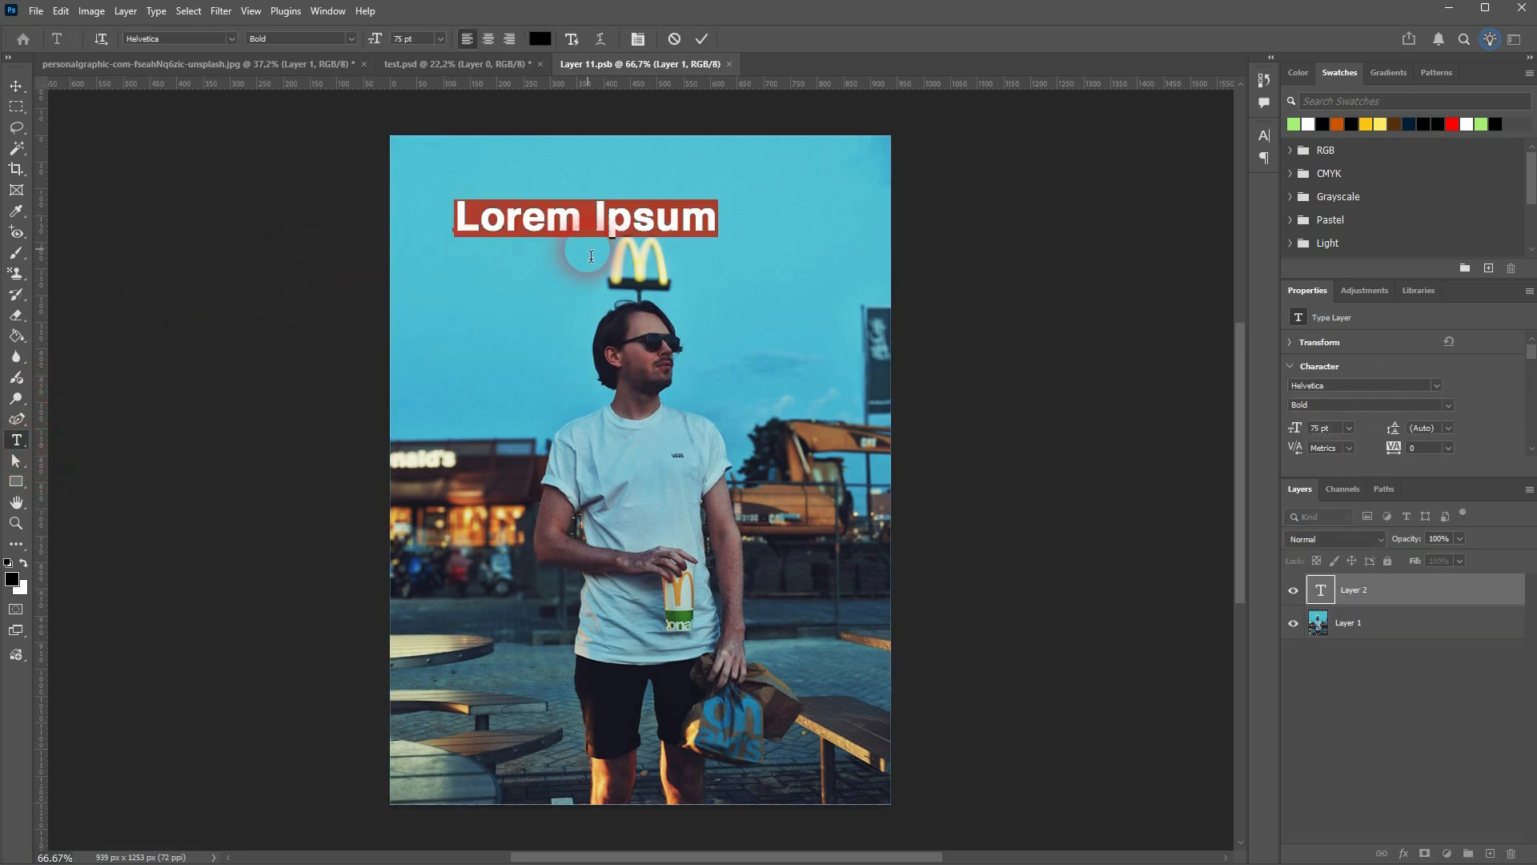
key("BackSpace")
type("I'")
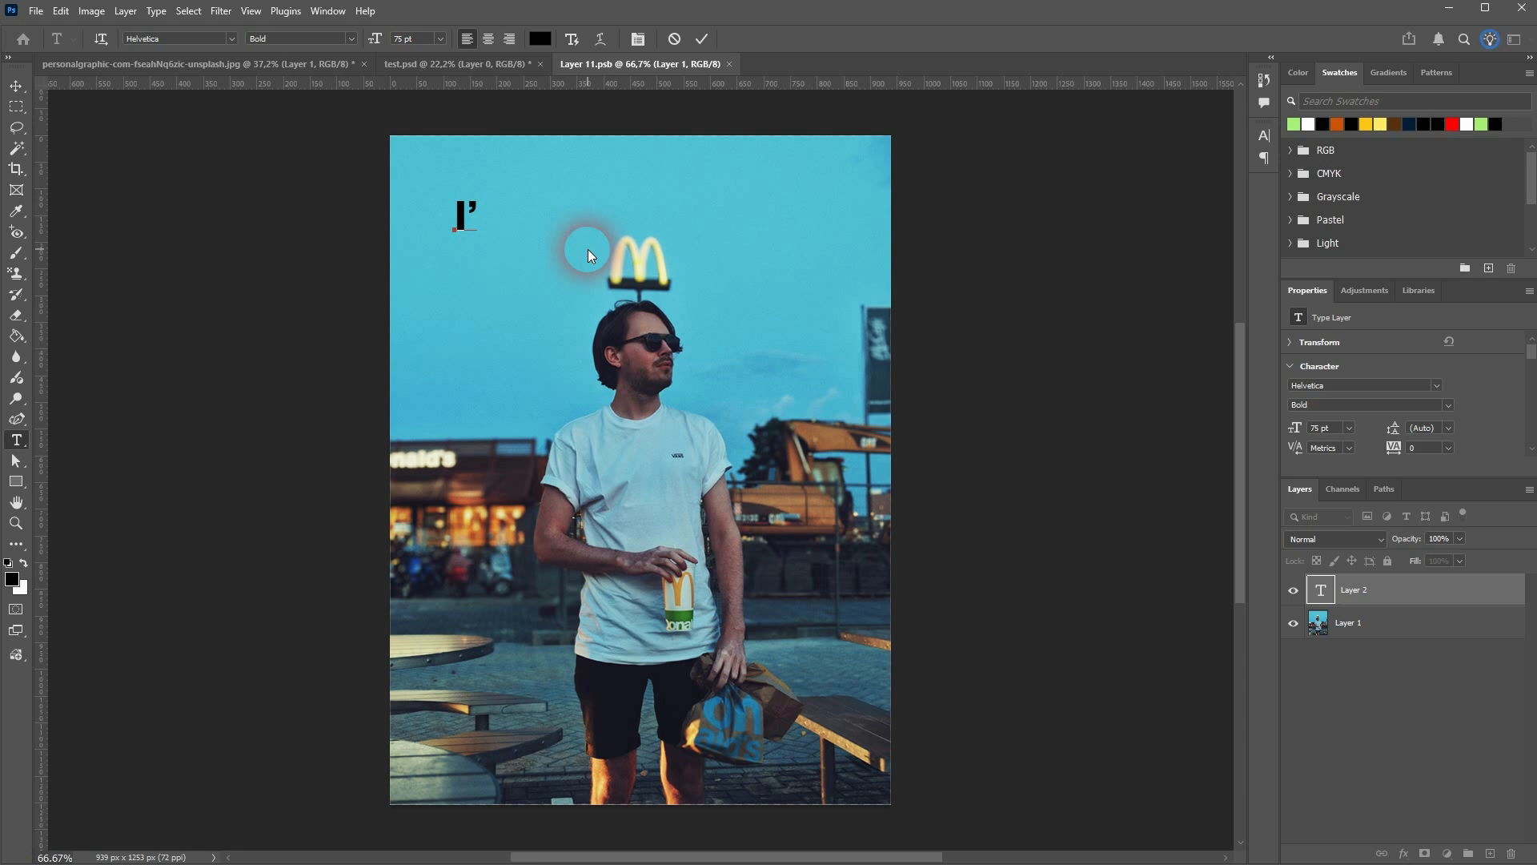
type("m Loving It")
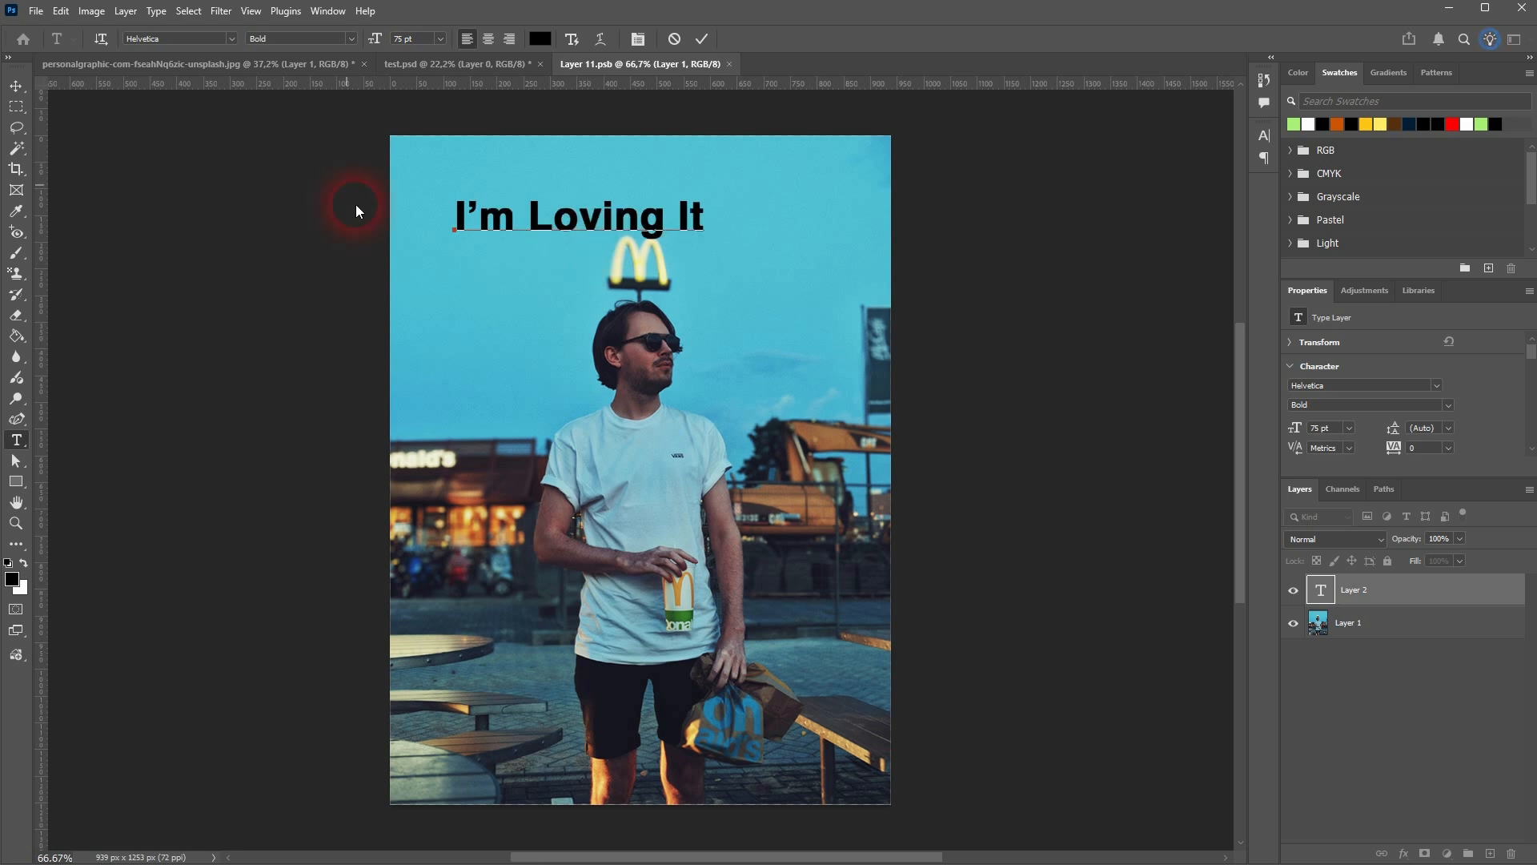
Move the "I'm Loving It" text about 127 px right and 16 px up, centring it above the McDonald's sign
left_click(15, 86)
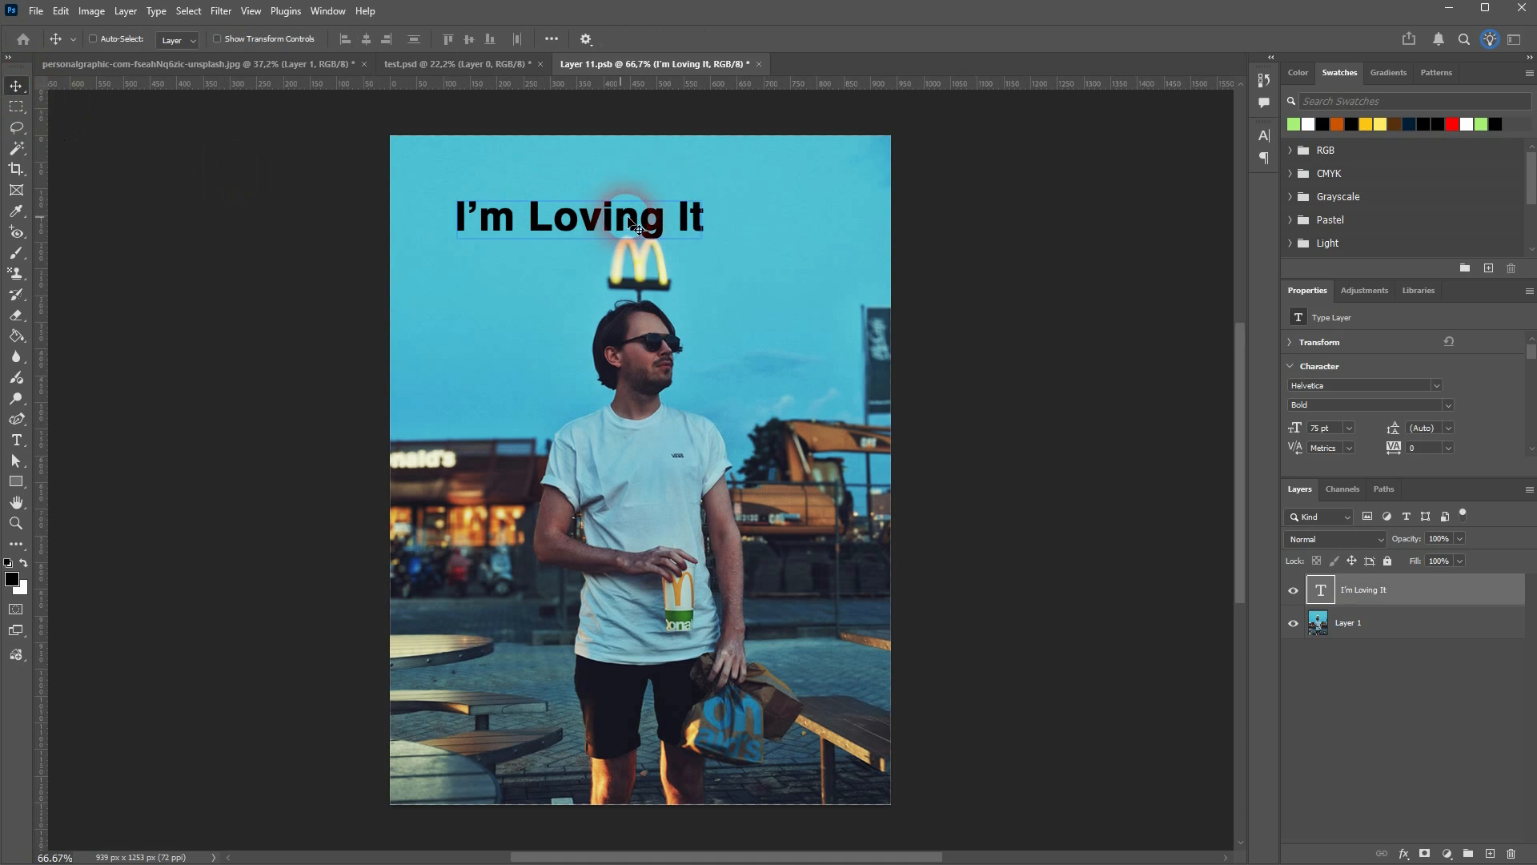
left_click_drag(623, 219, 691, 212)
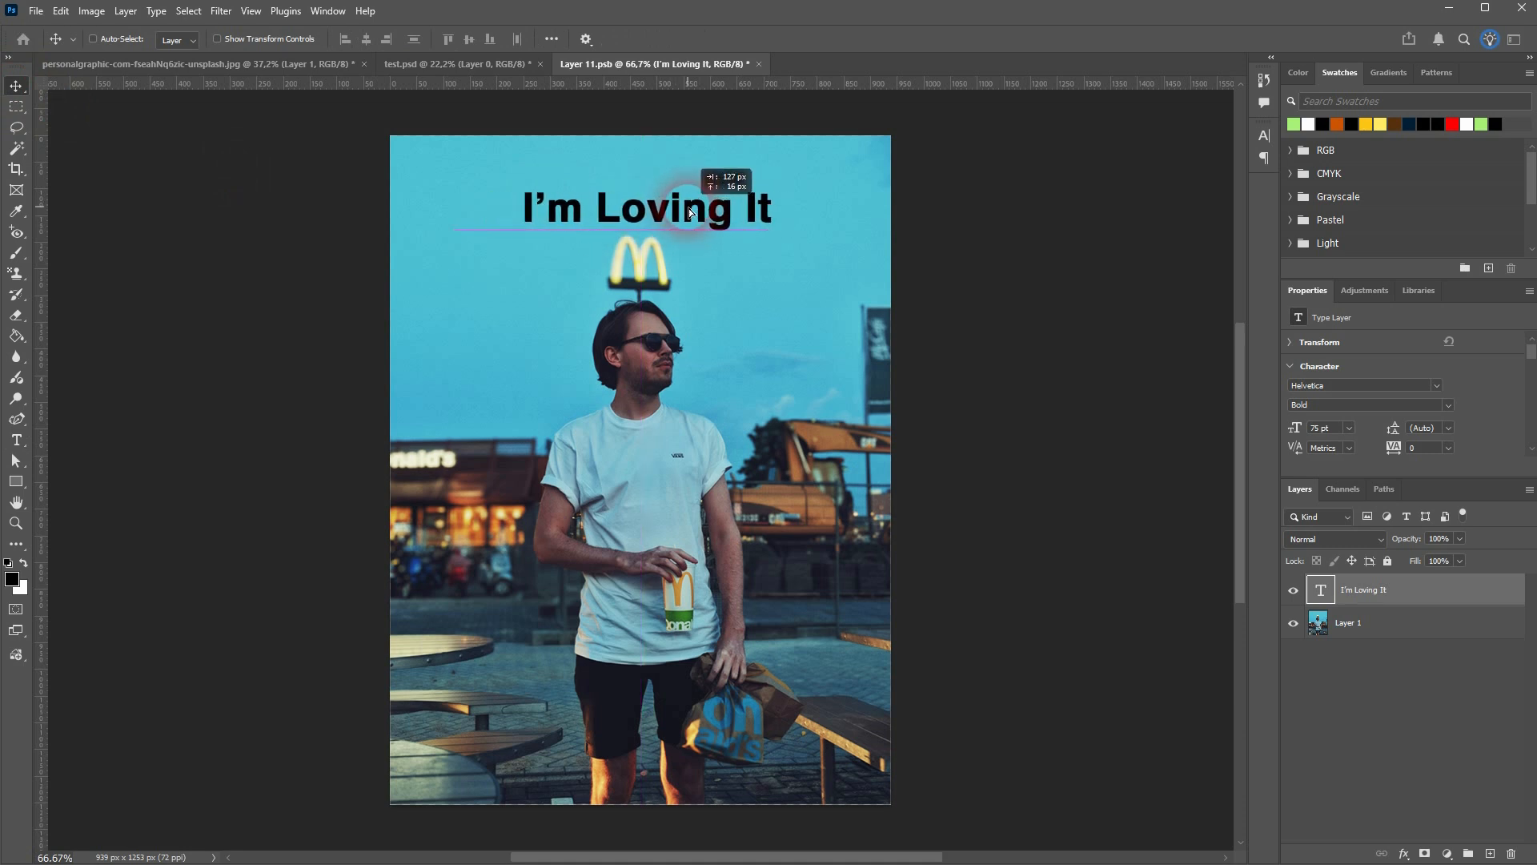
left_click(851, 285, "ctrl")
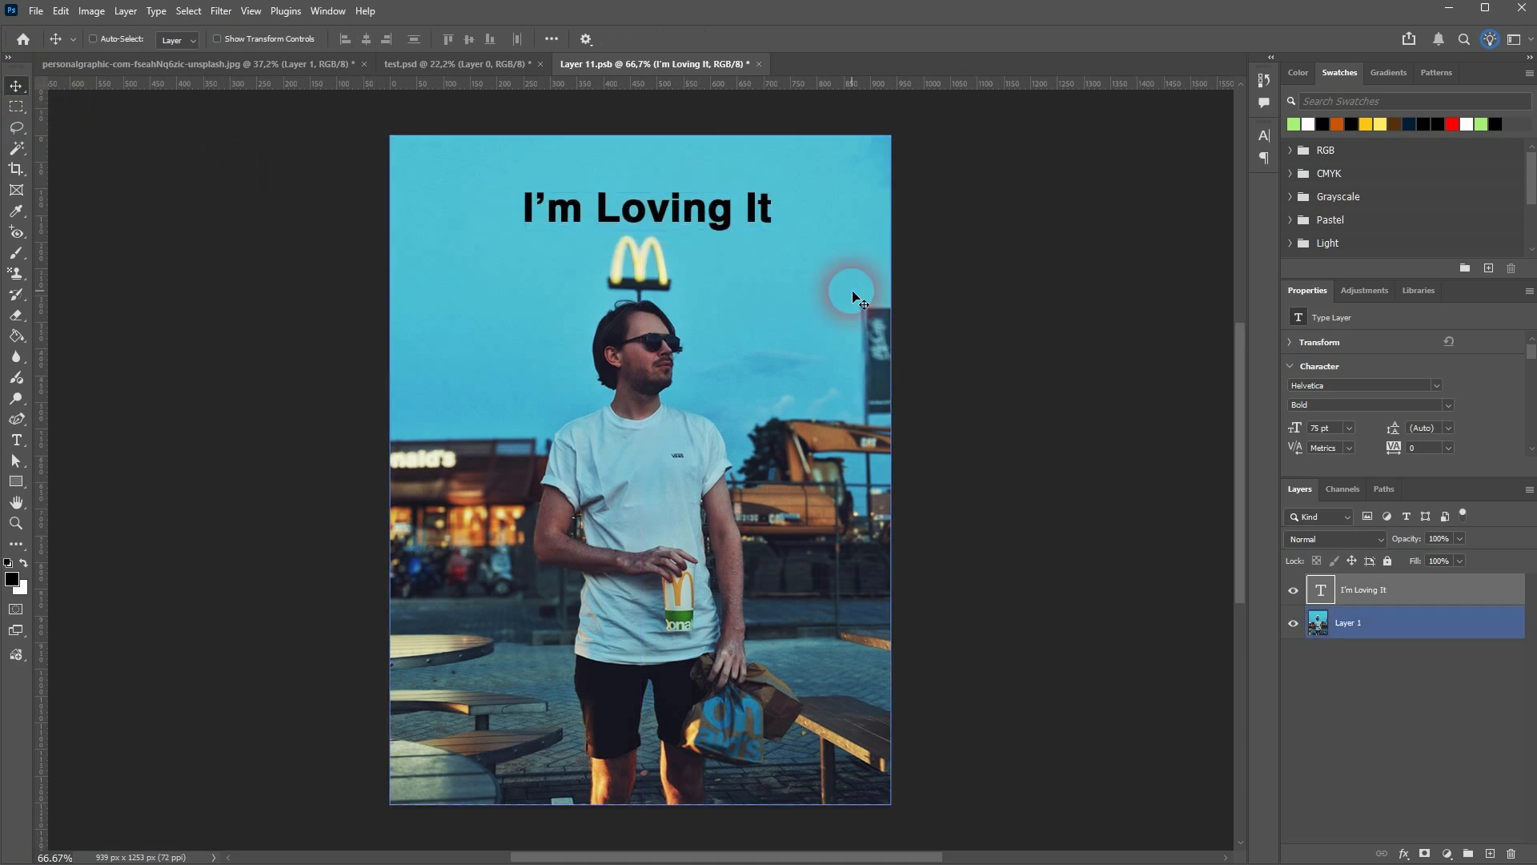
Save the smart object's contents with the new text and return to the bus stop billboard document
left_click(96, 66)
left_click(659, 65)
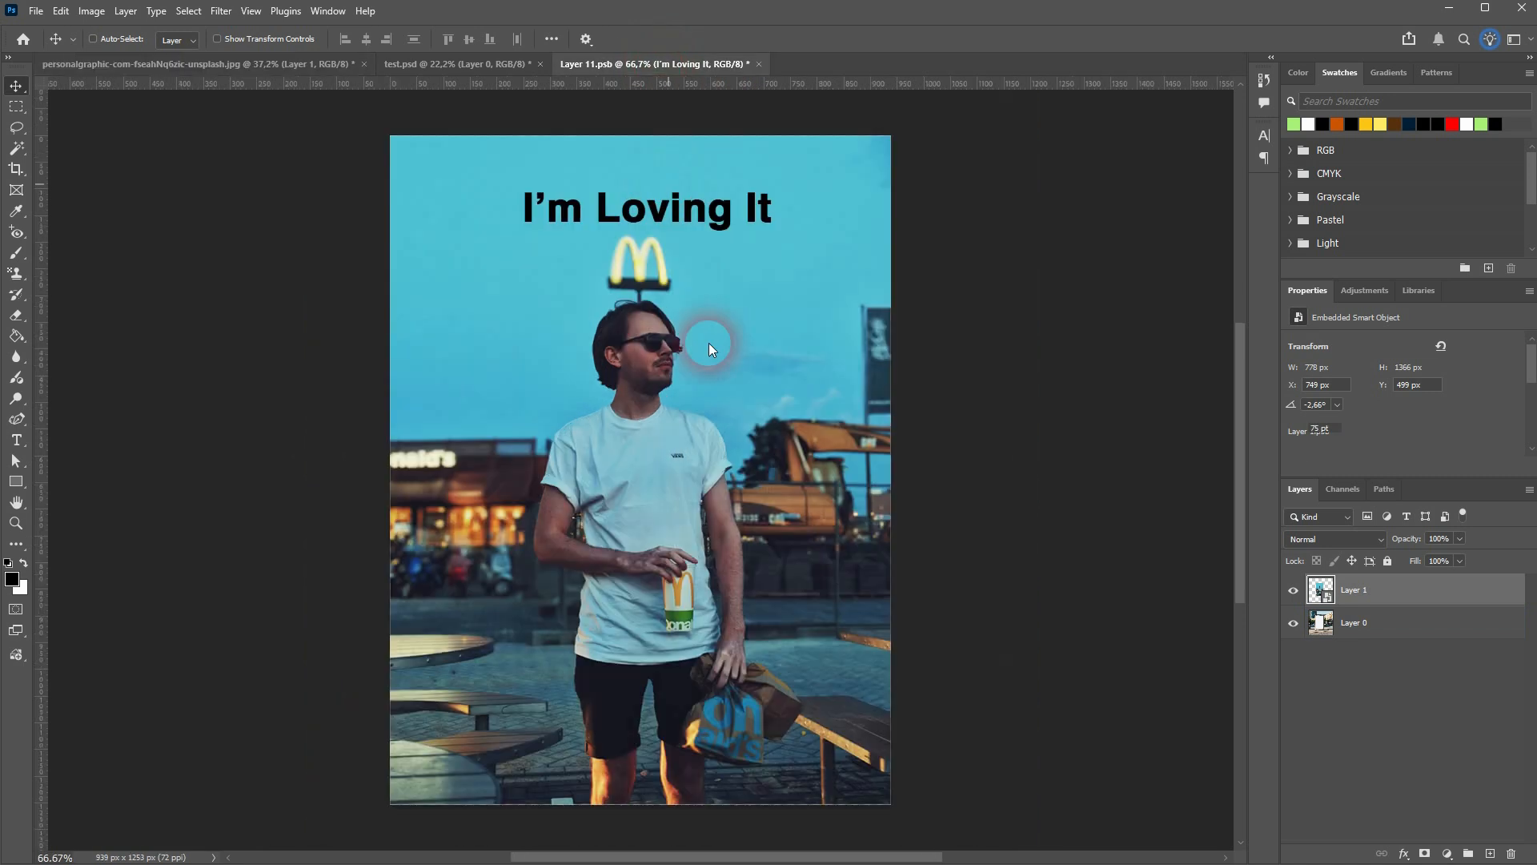
key("ctrl+s")
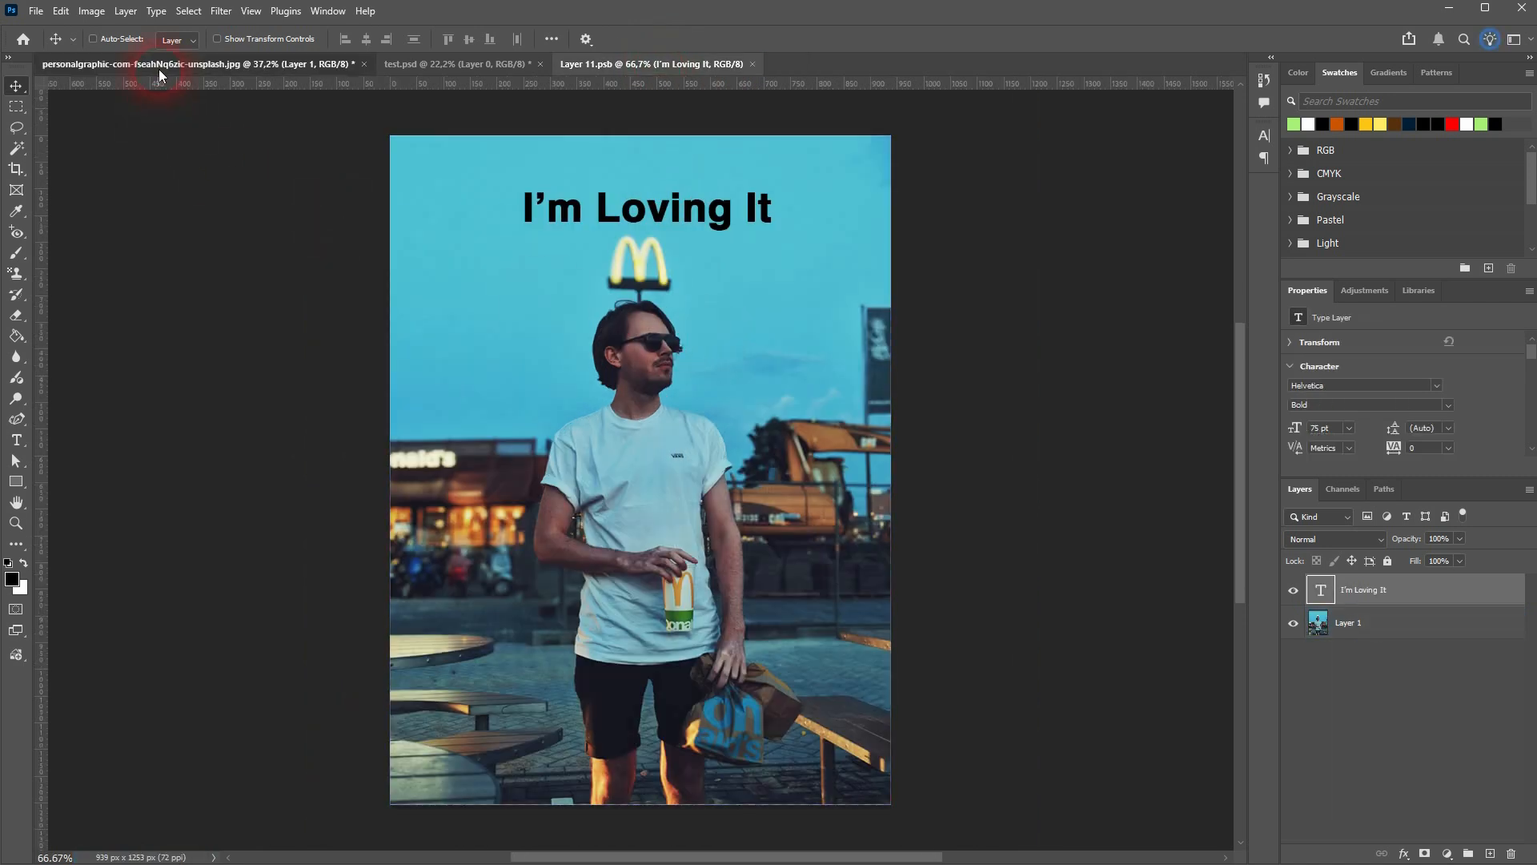
left_click(158, 66)
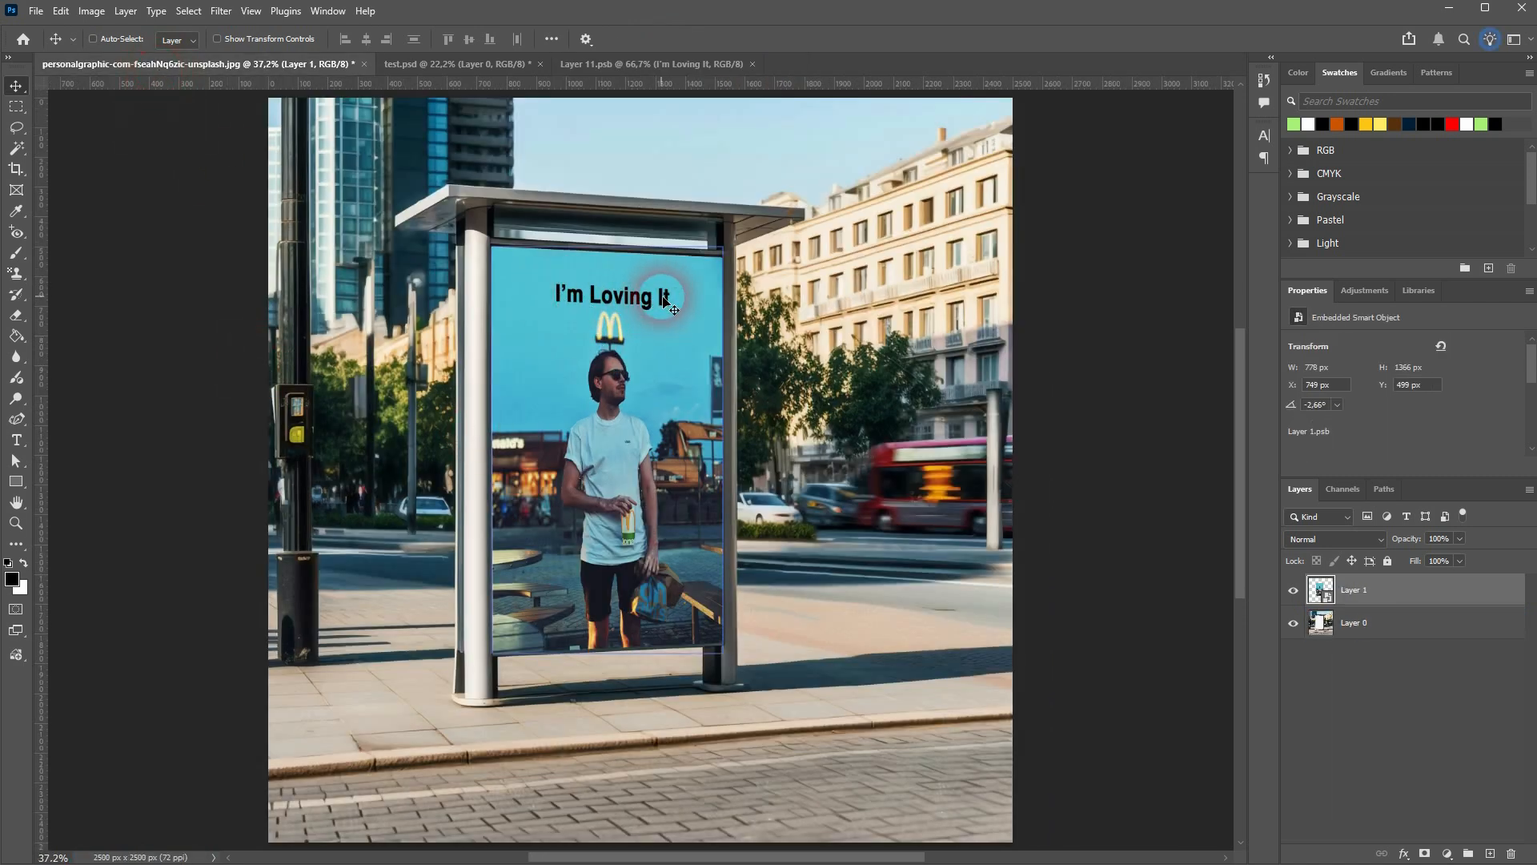
left_click(855, 329, "ctrl")
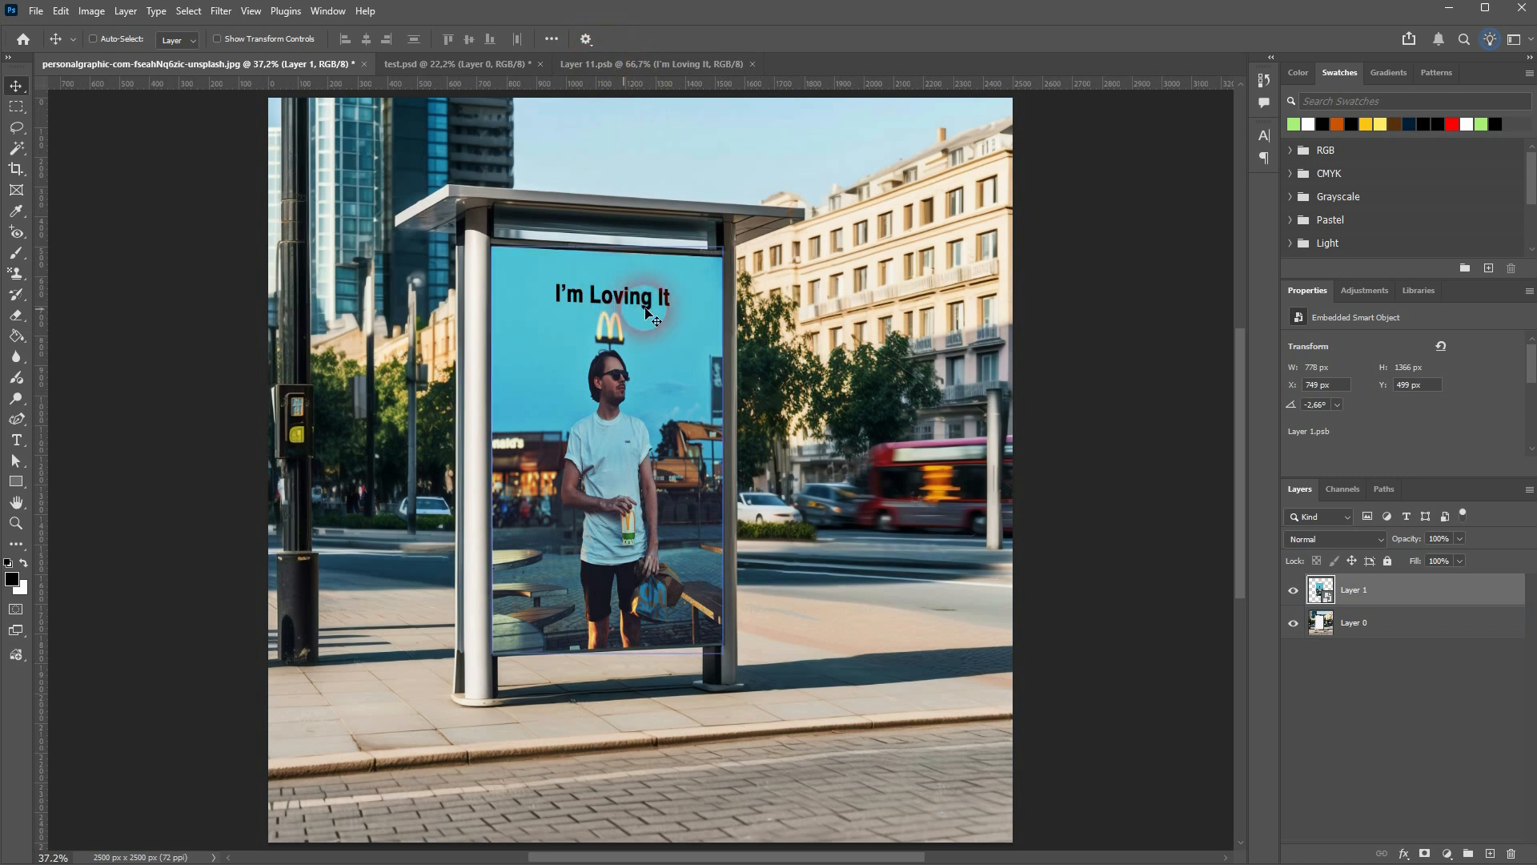
Apply a Gaussian Blur with a radius of 9.2 pixels to the photo layer inside the smart object's contents
left_click(648, 66)
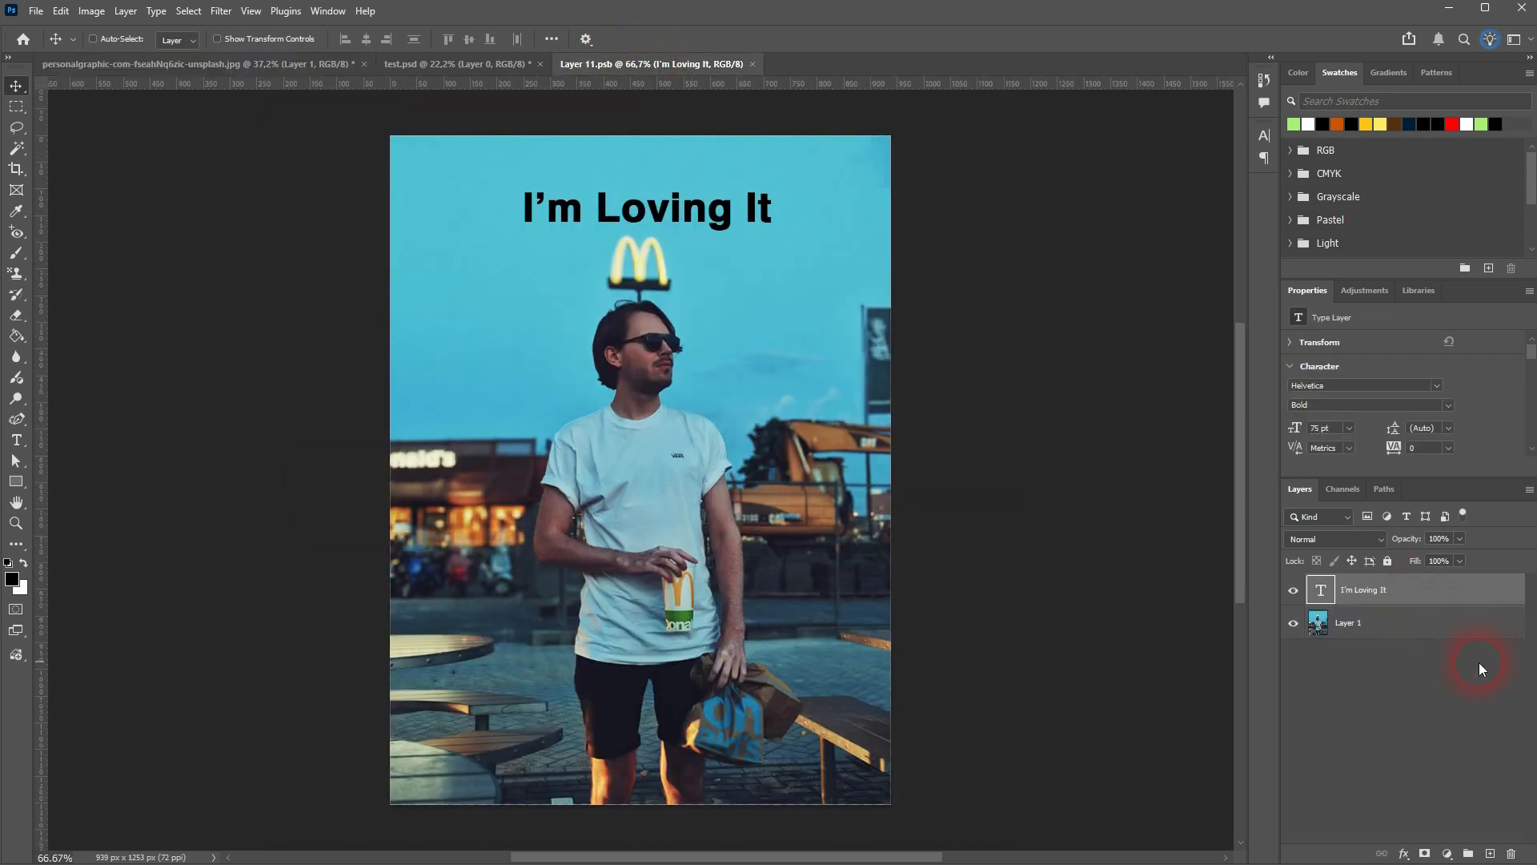
left_click(1425, 622)
left_click(221, 11)
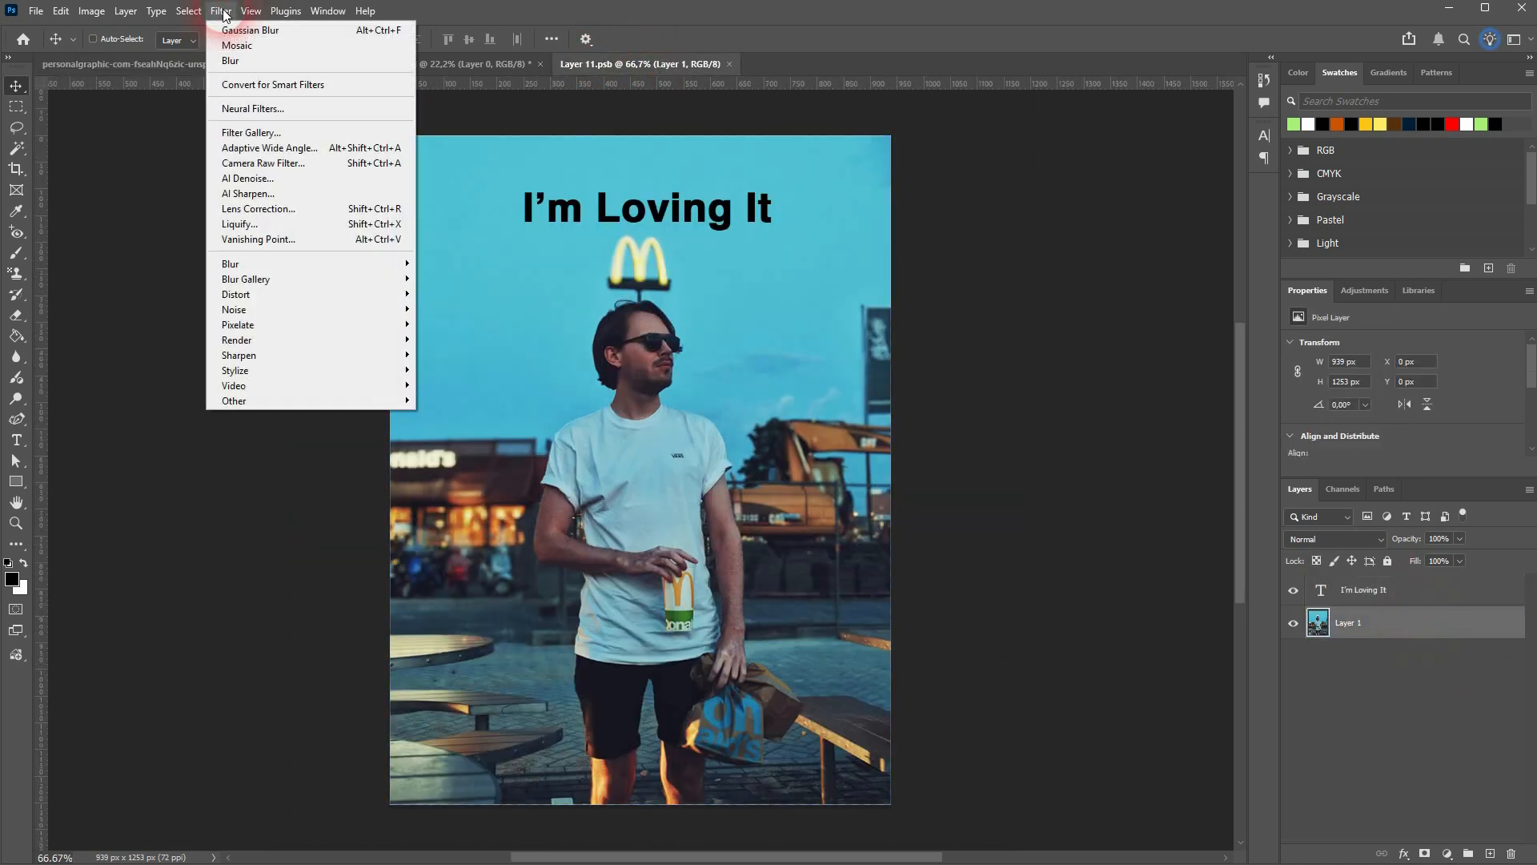
mouse_move(337, 265)
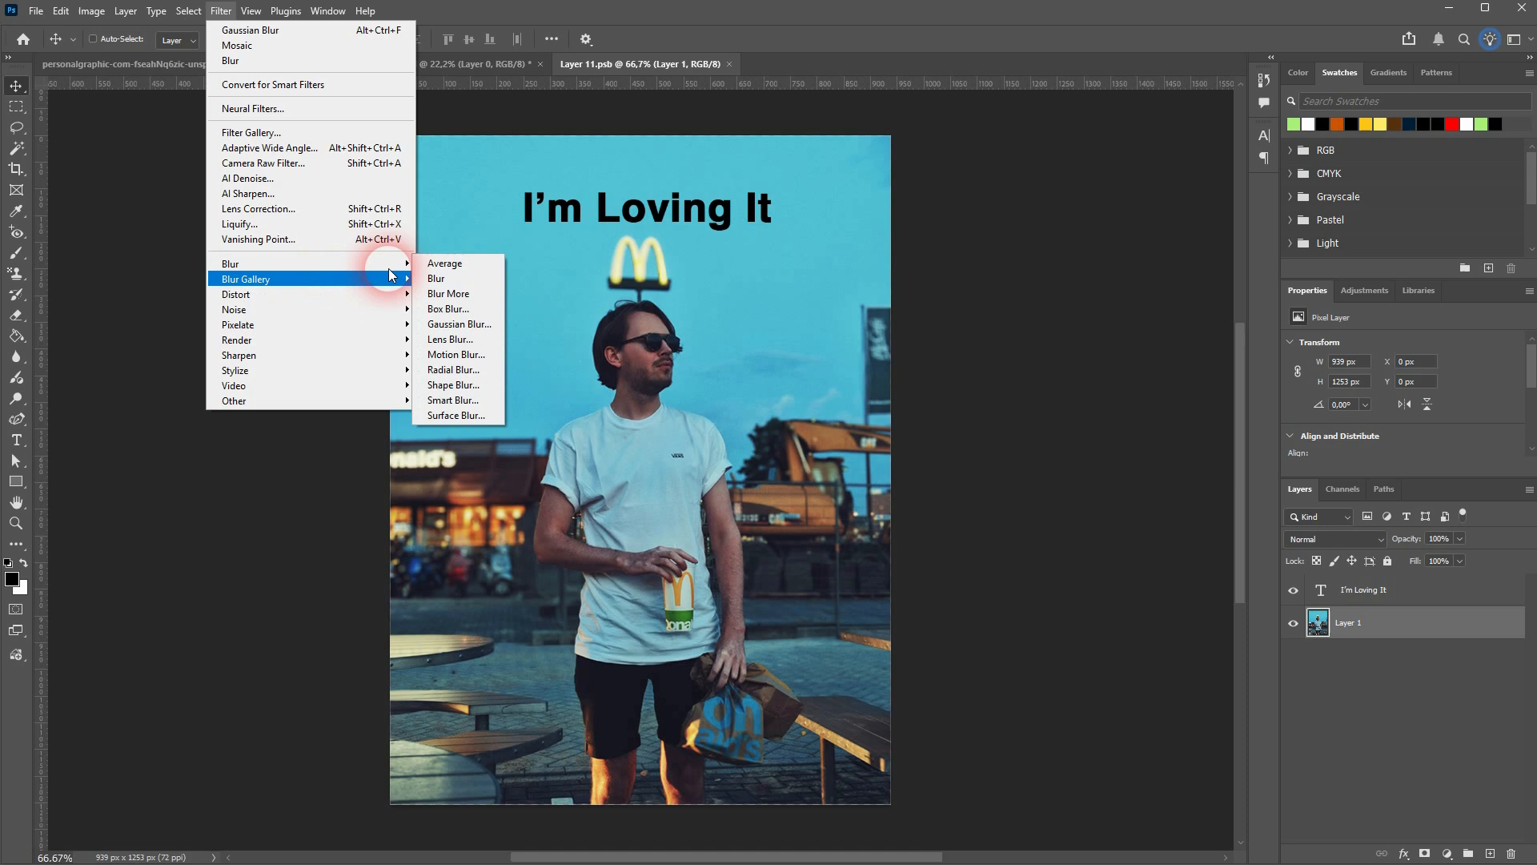
left_click(473, 324)
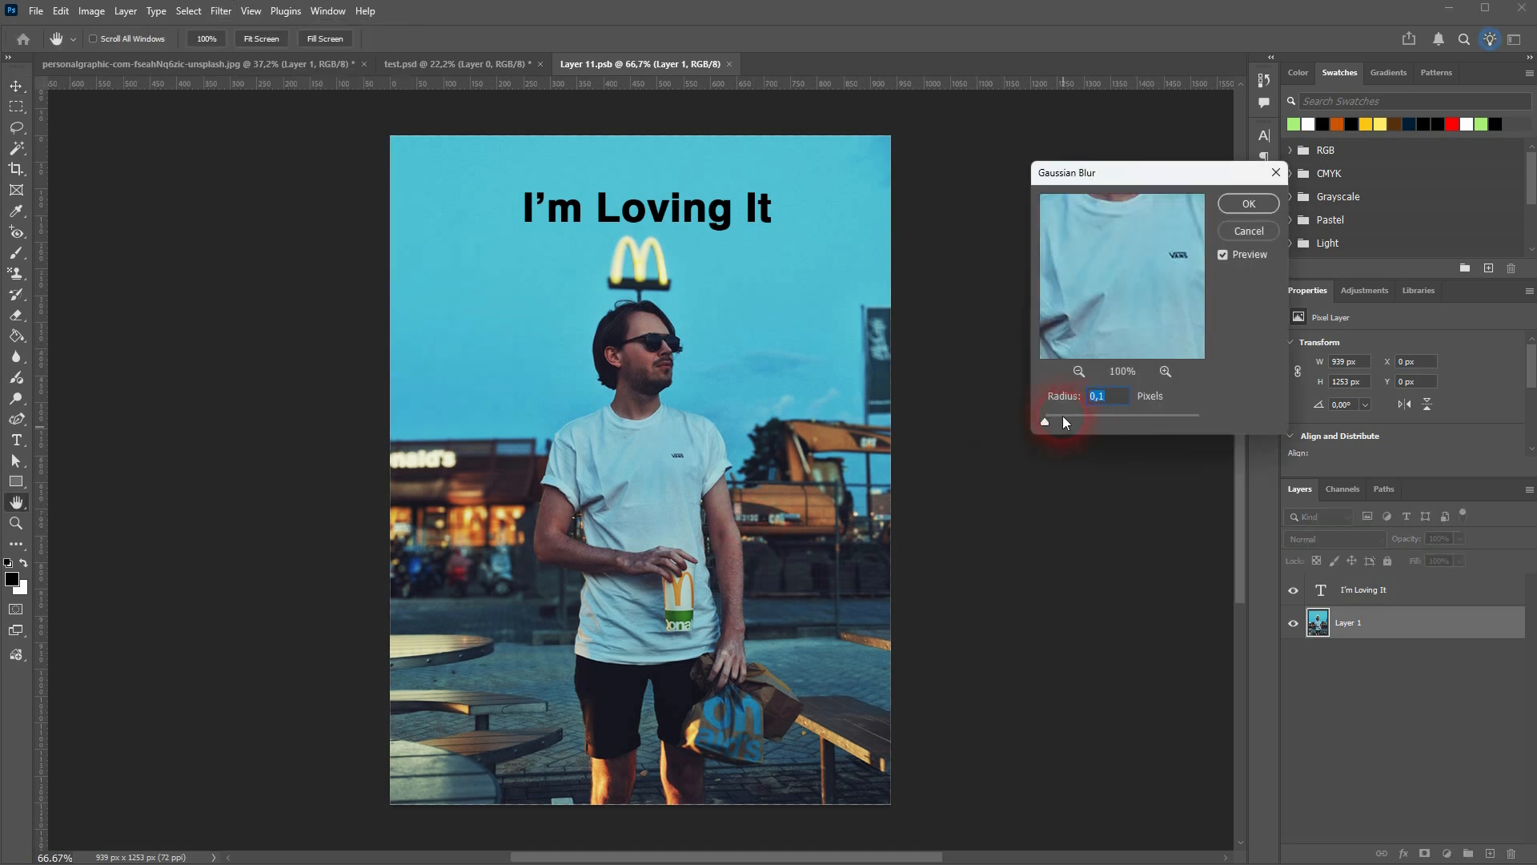
left_click_drag(1064, 416, 1103, 421)
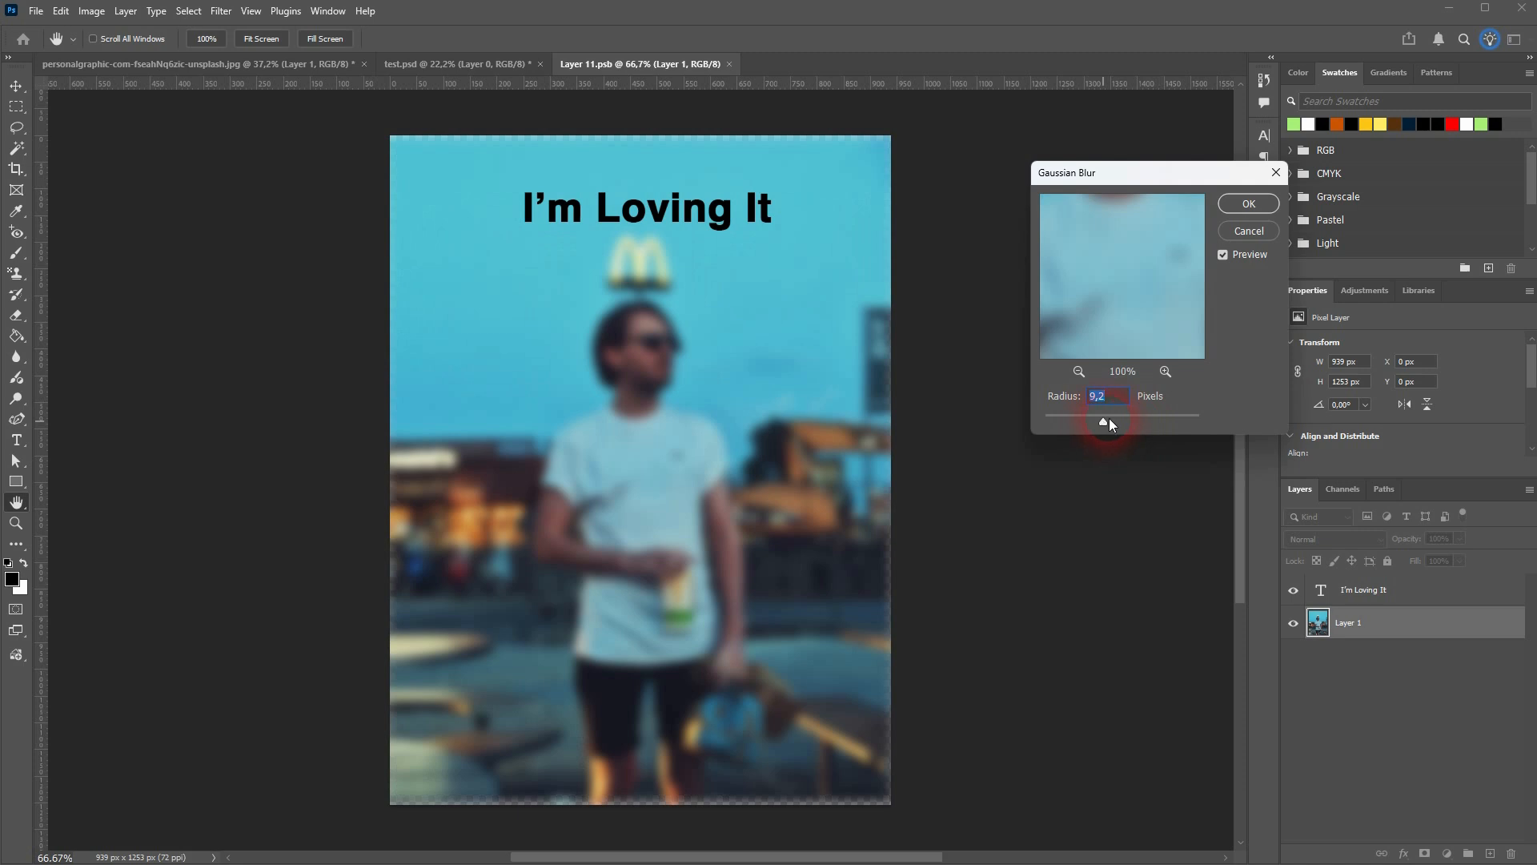
left_click(1249, 203)
Save the blurred smart object contents and compare them with the billboard in the bus stop document
key("ctrl+s")
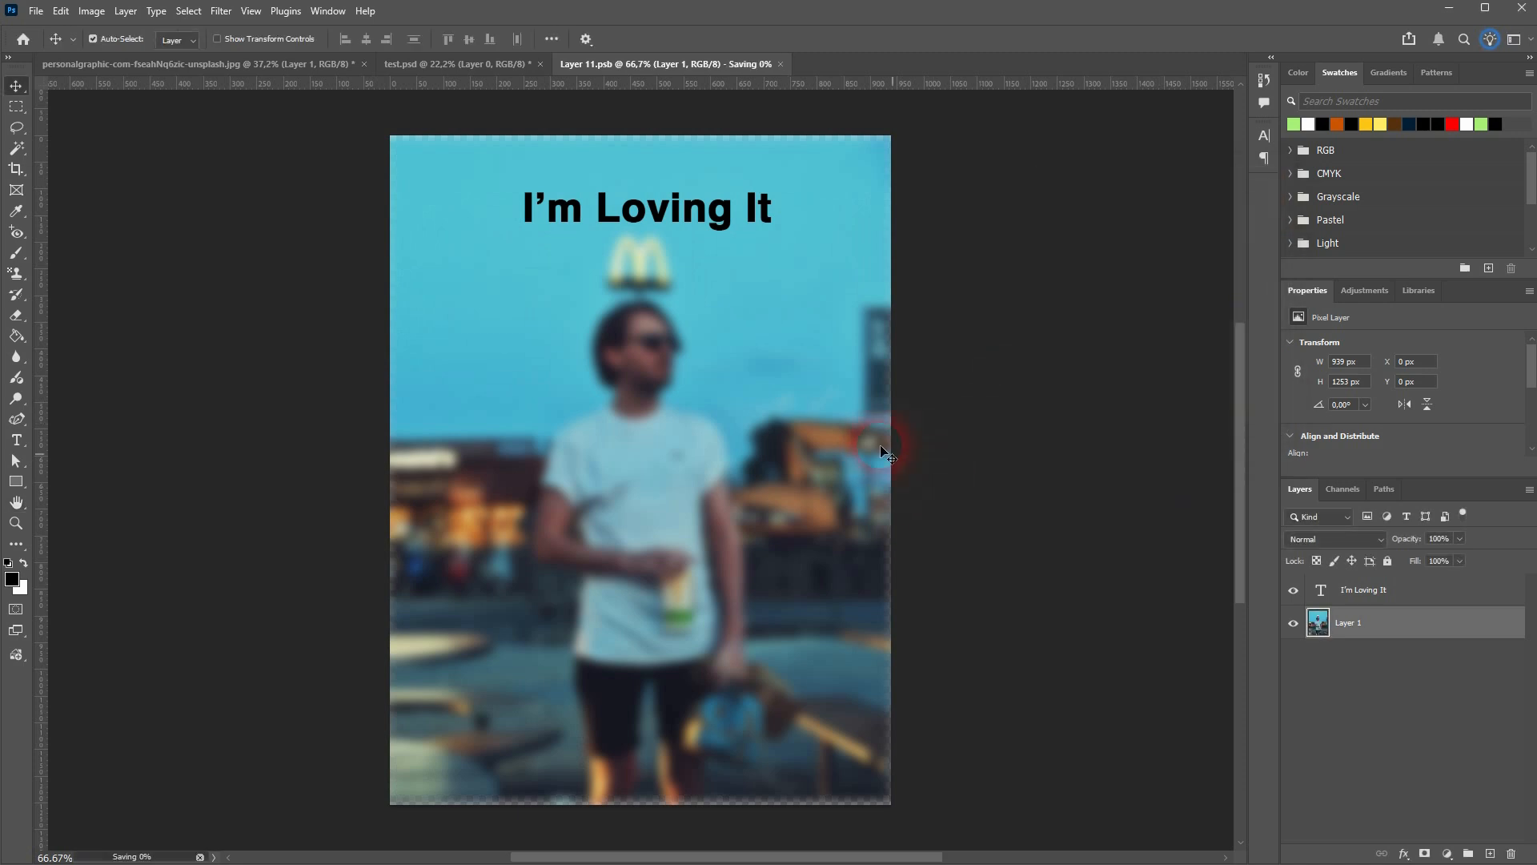
left_click(109, 64)
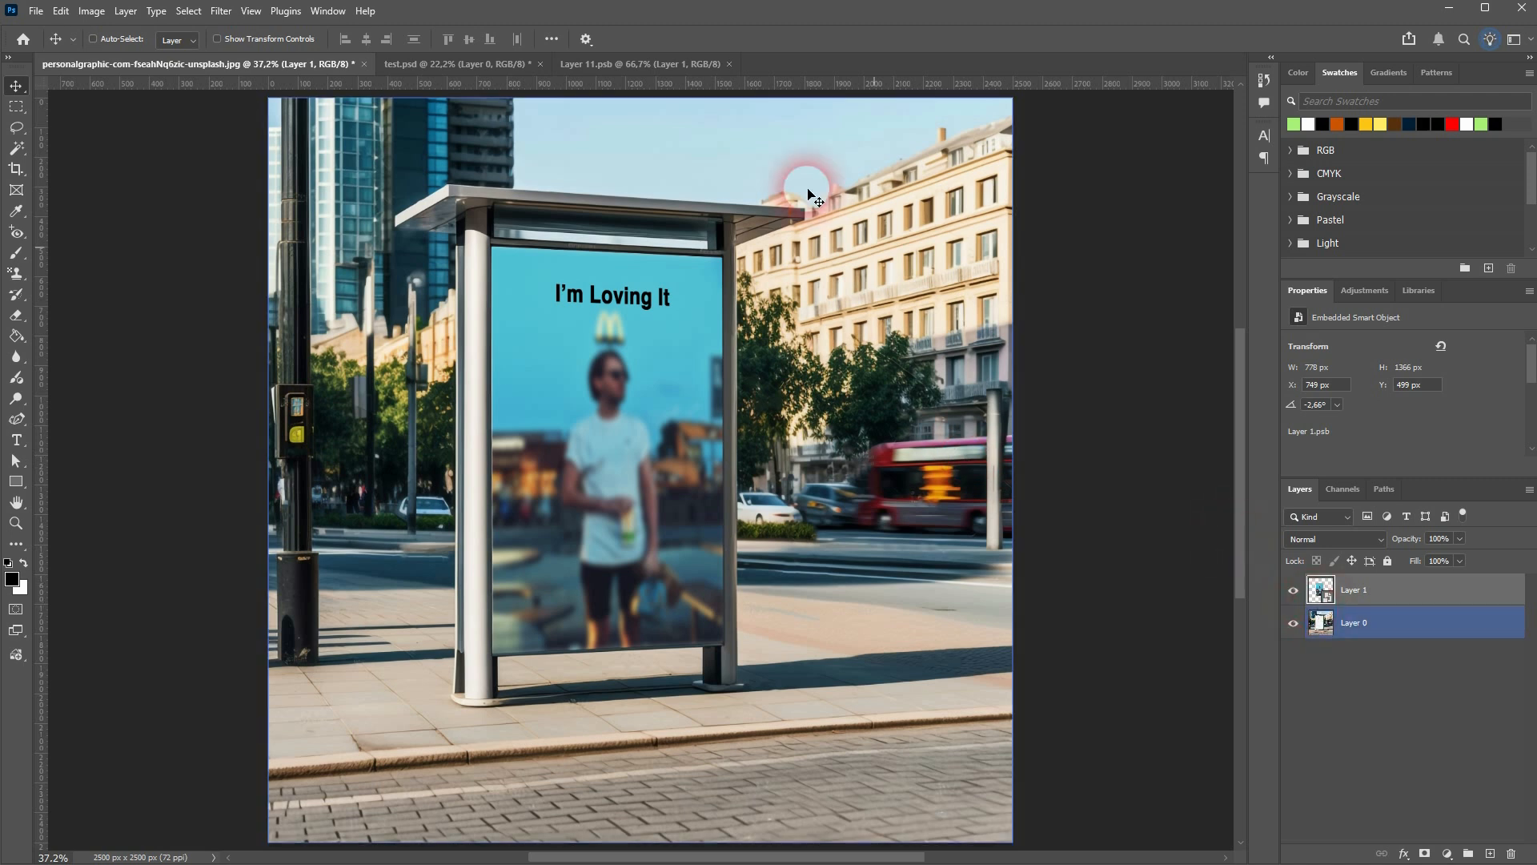
left_click(641, 64)
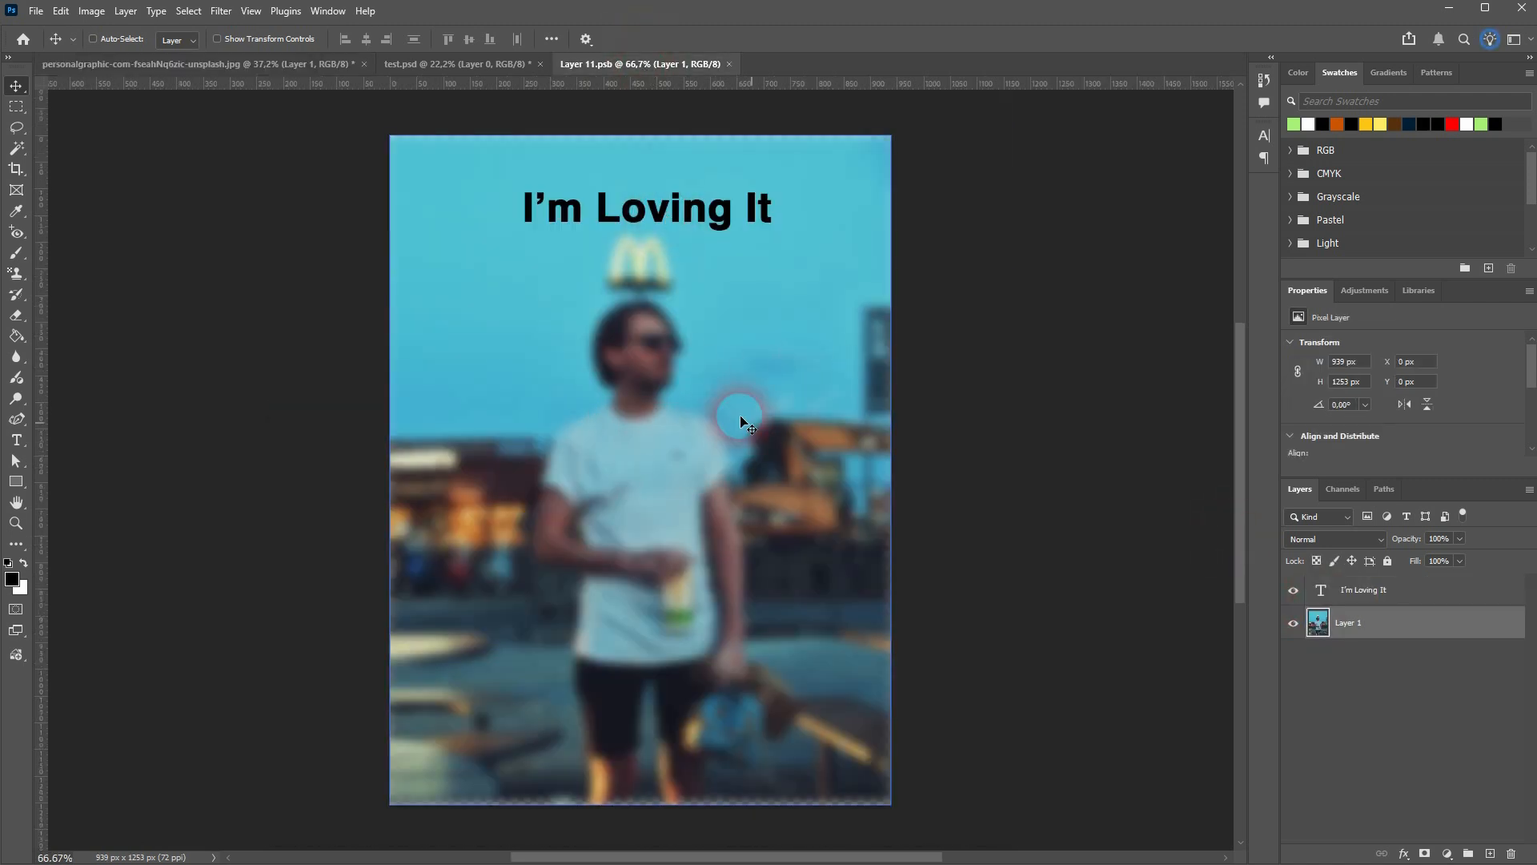
left_click(156, 68)
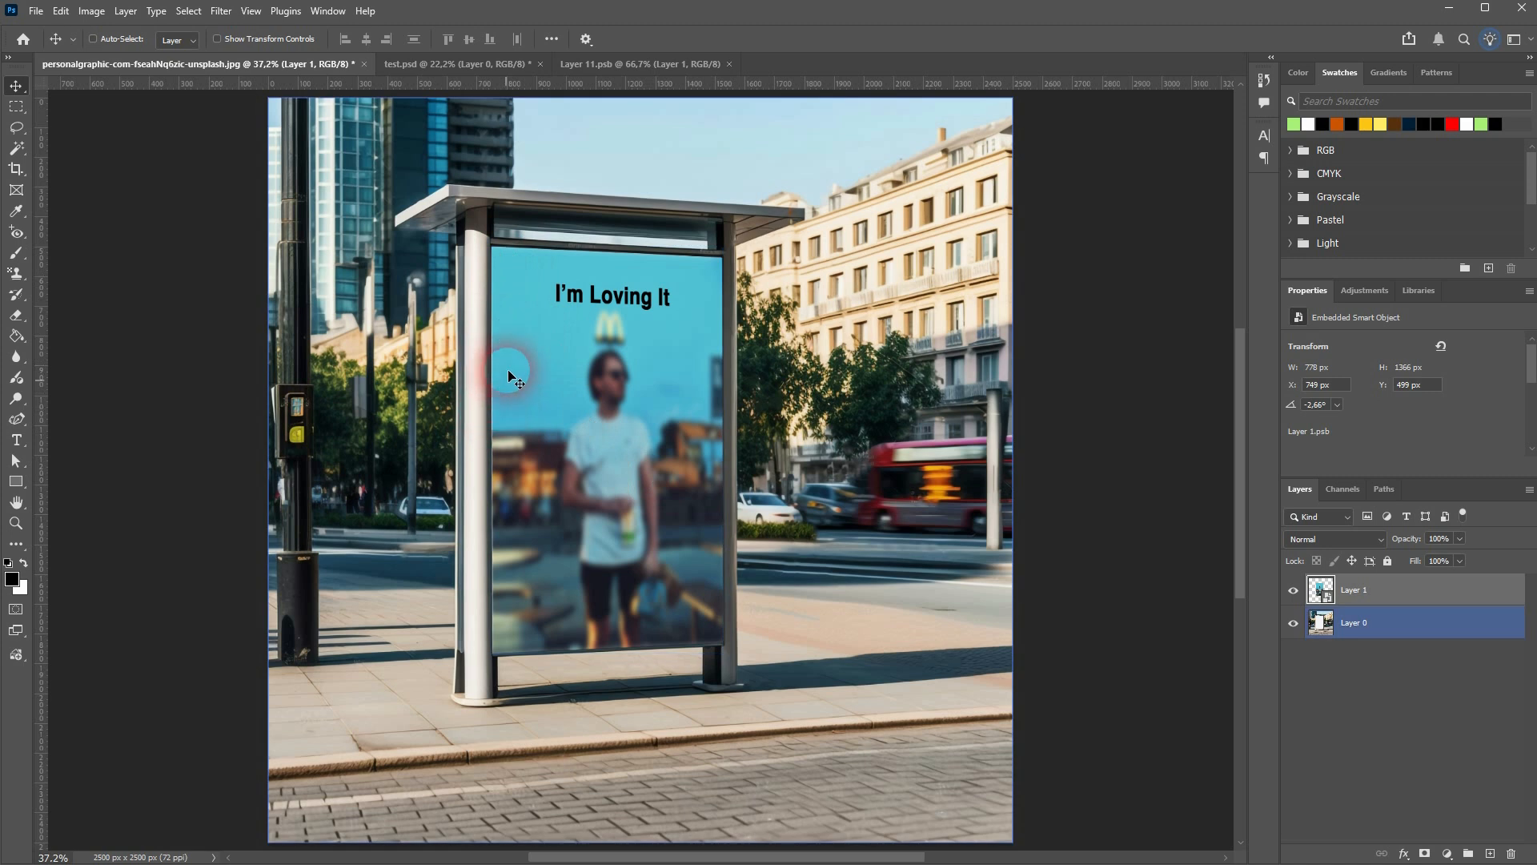
Open the layer commands for Layer 1 and point out the Convert to Smart Object option
right_click(1462, 596)
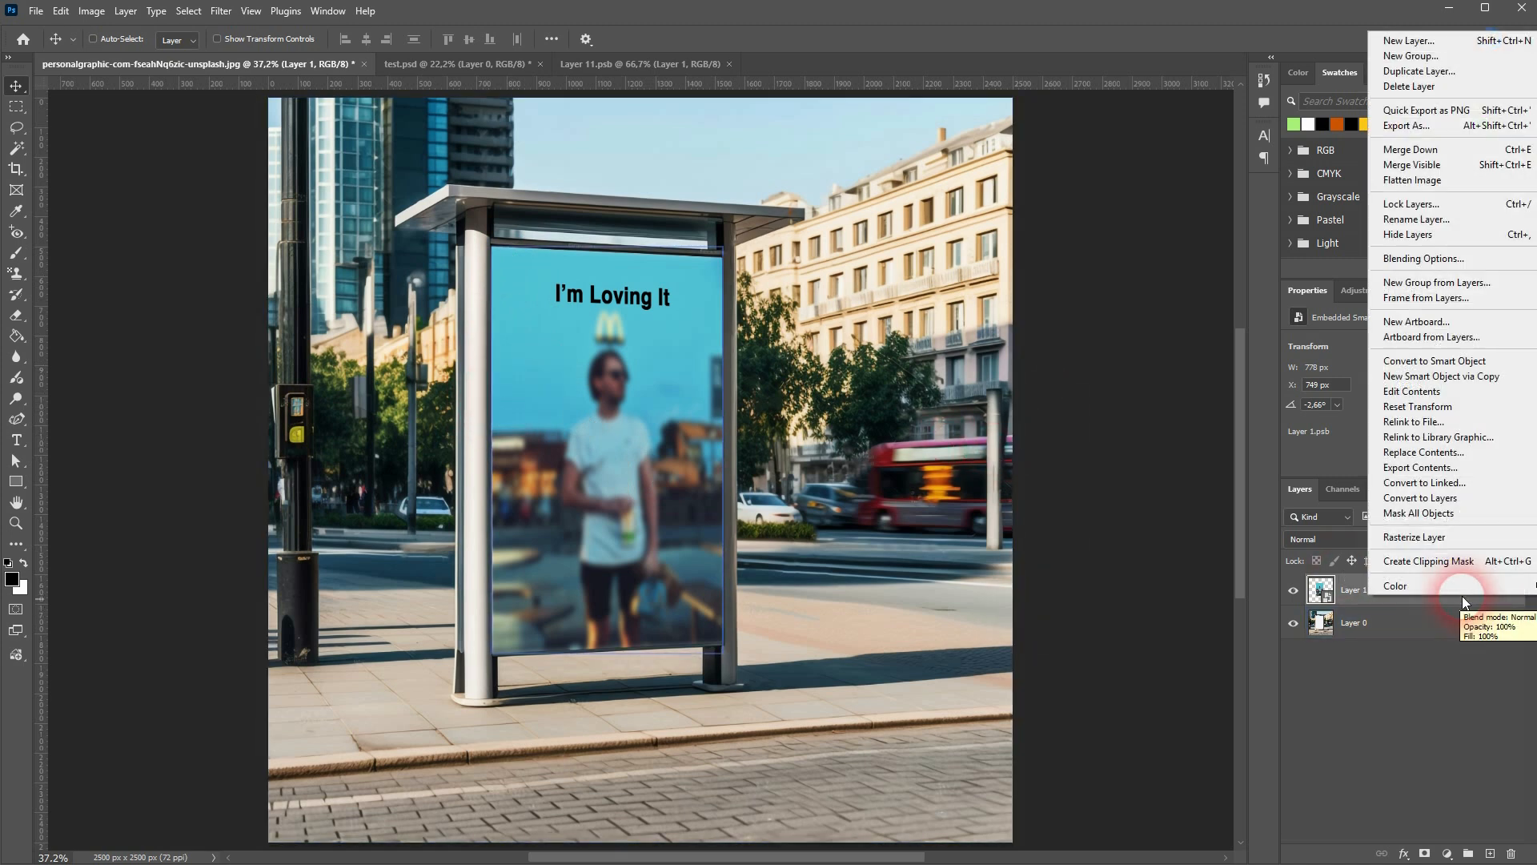
left_click(1385, 367)
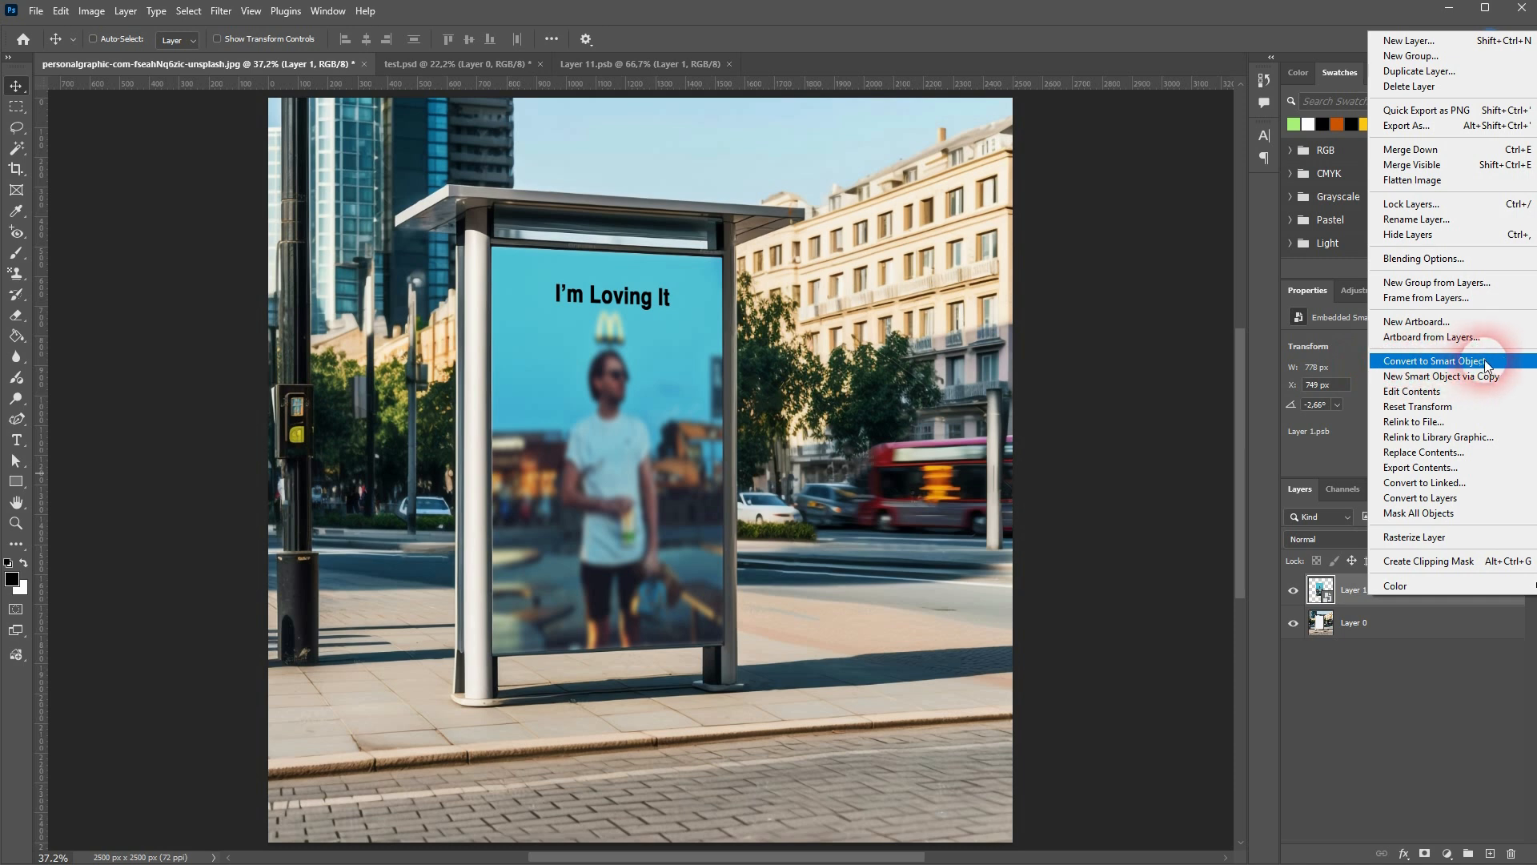